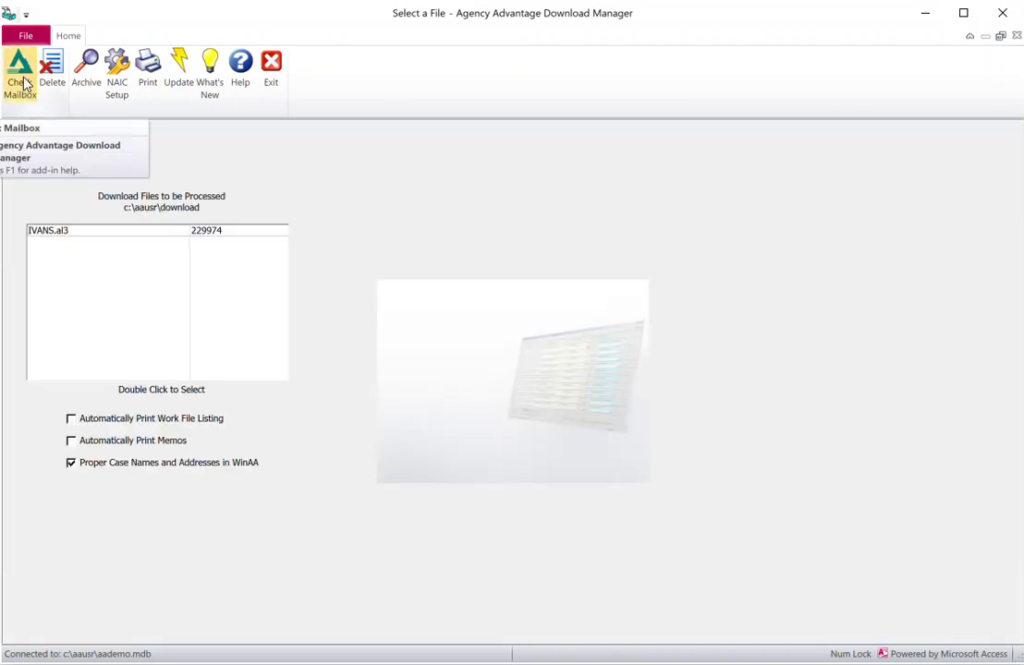
# Check the mailbox and digest the IVANS.al3 download file, processing its 14 transactions
pyautogui.click(25, 82)
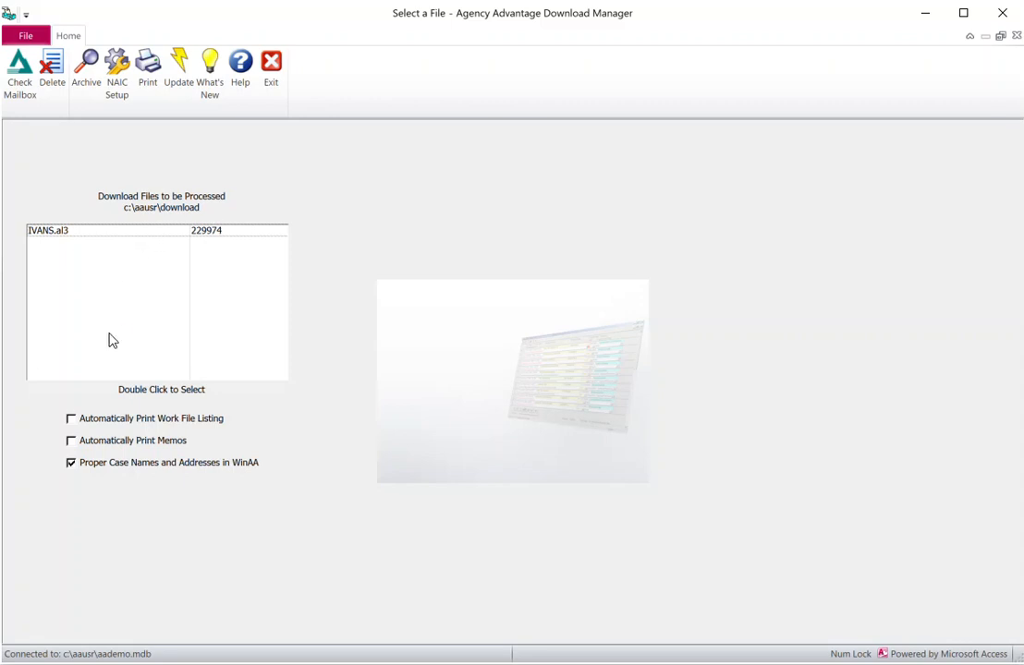
pyautogui.click(67, 231)
pyautogui.doubleClick(66, 231)
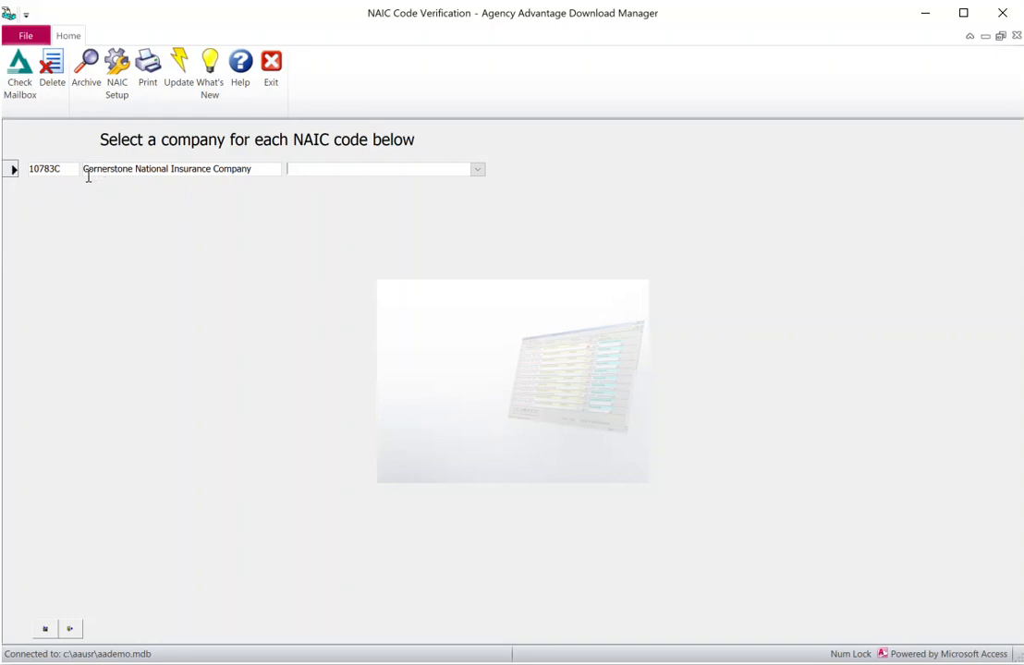
# Assign Cornerstone National Ins Co to NAIC code 10783C and continue to the COR transactions
pyautogui.click(479, 173)
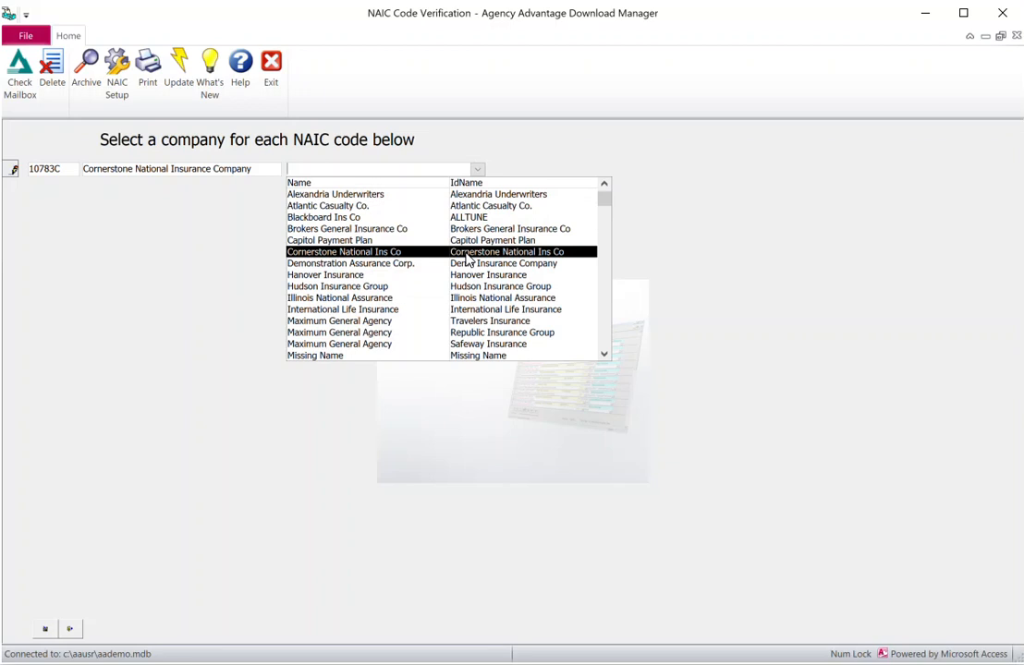
pyautogui.click(467, 254)
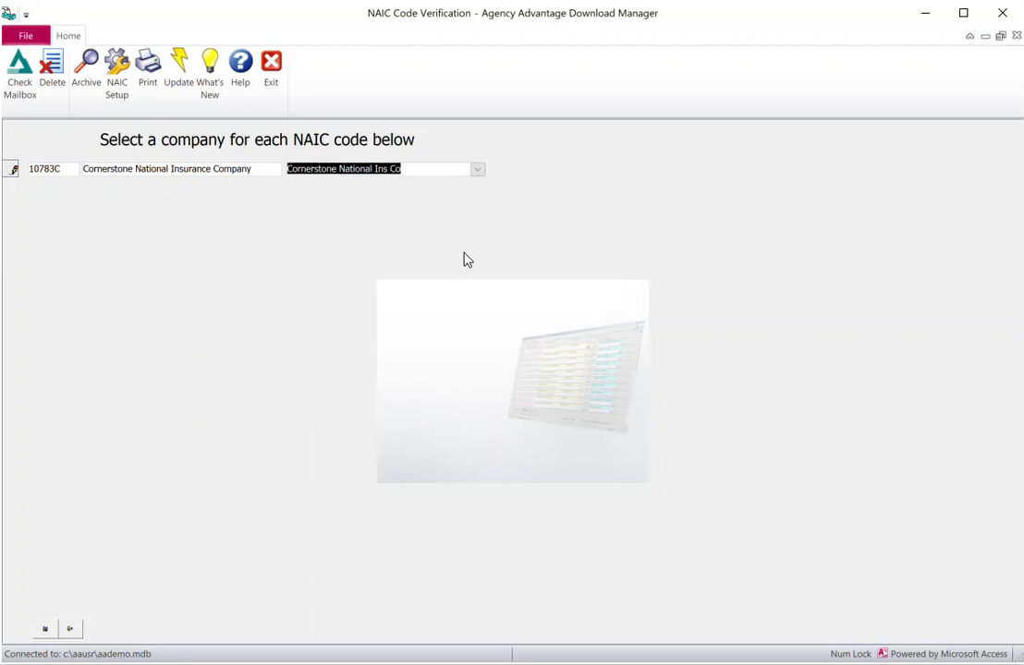
pyautogui.click(44, 628)
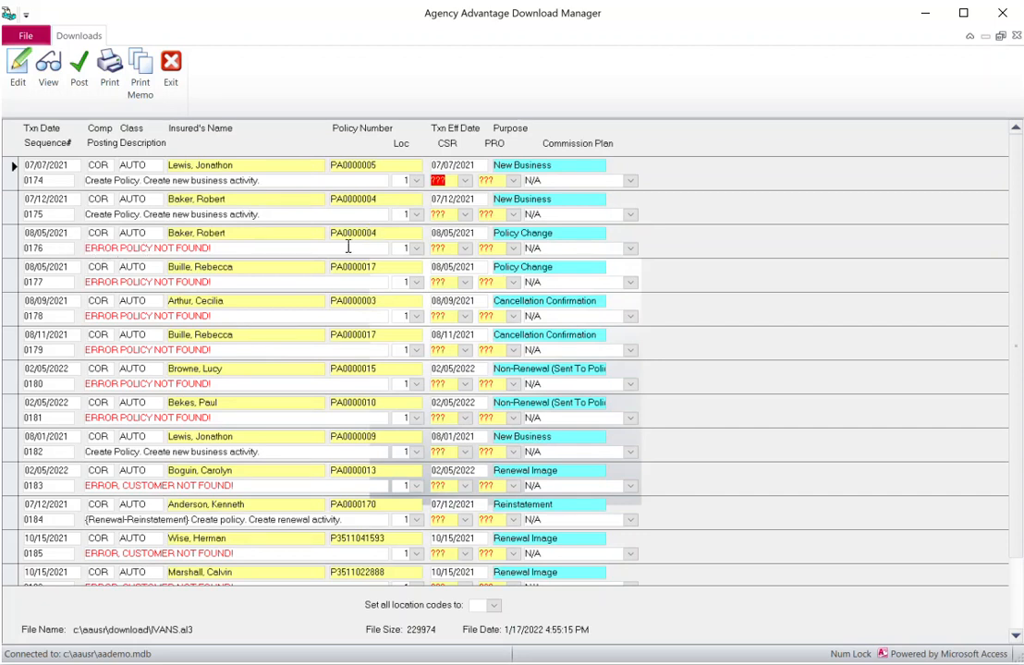
# Open policy change record 0176 and try entering its customer's name in the Customer field
pyautogui.click(11, 242)
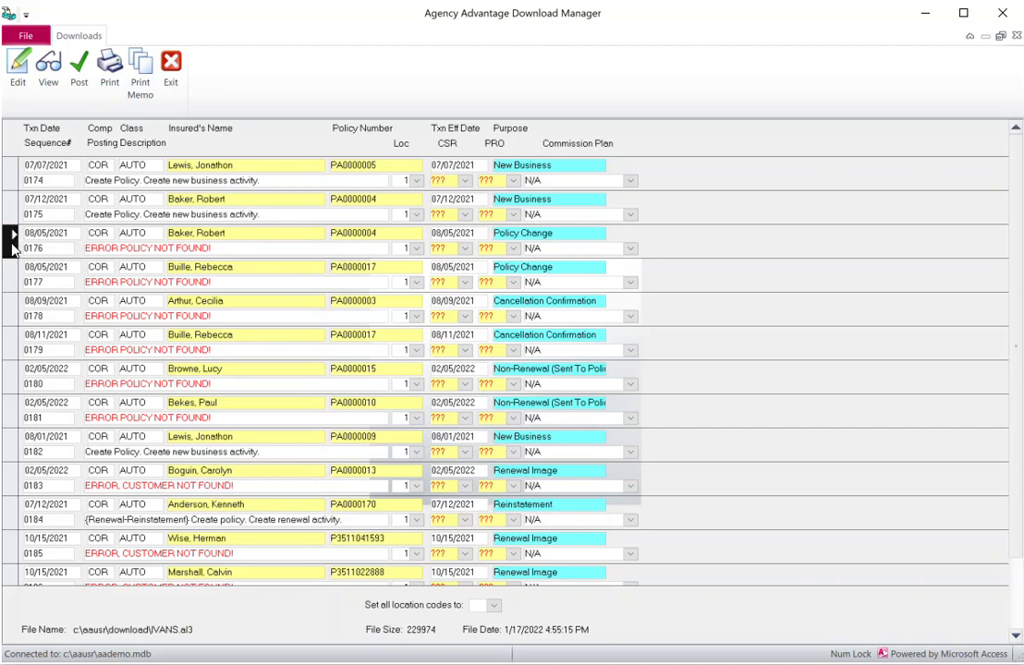
pyautogui.doubleClick(14, 250)
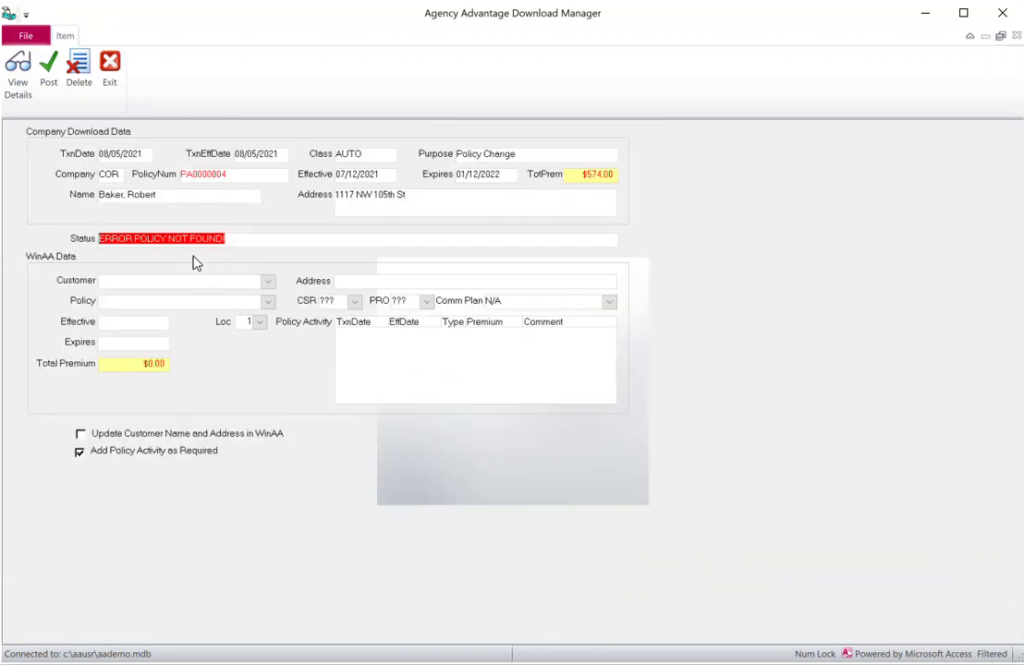
pyautogui.click(157, 279)
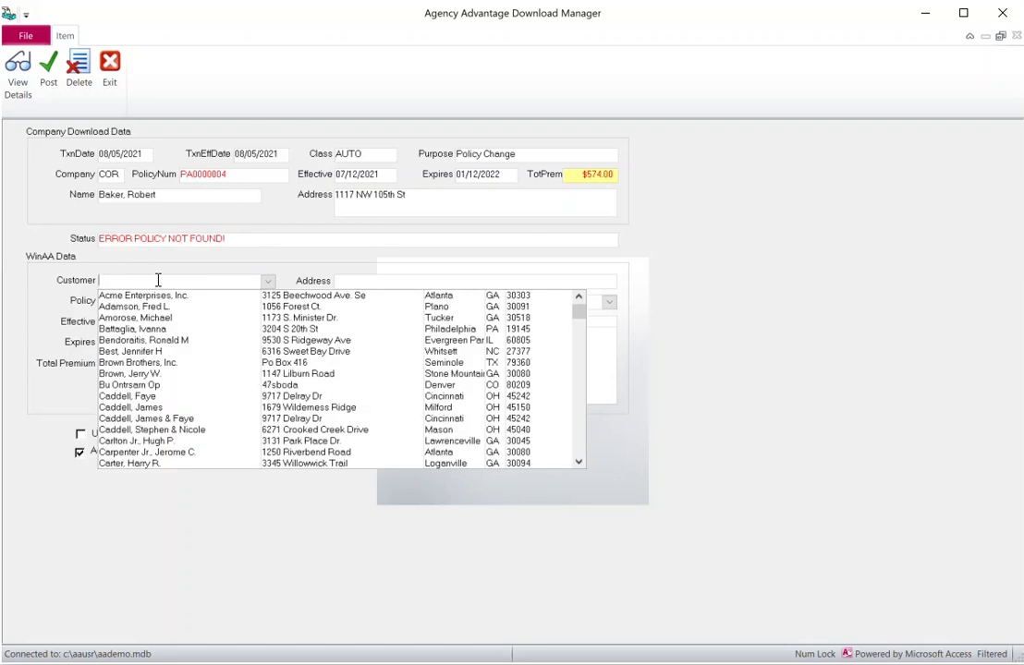
pyautogui.press('Return')
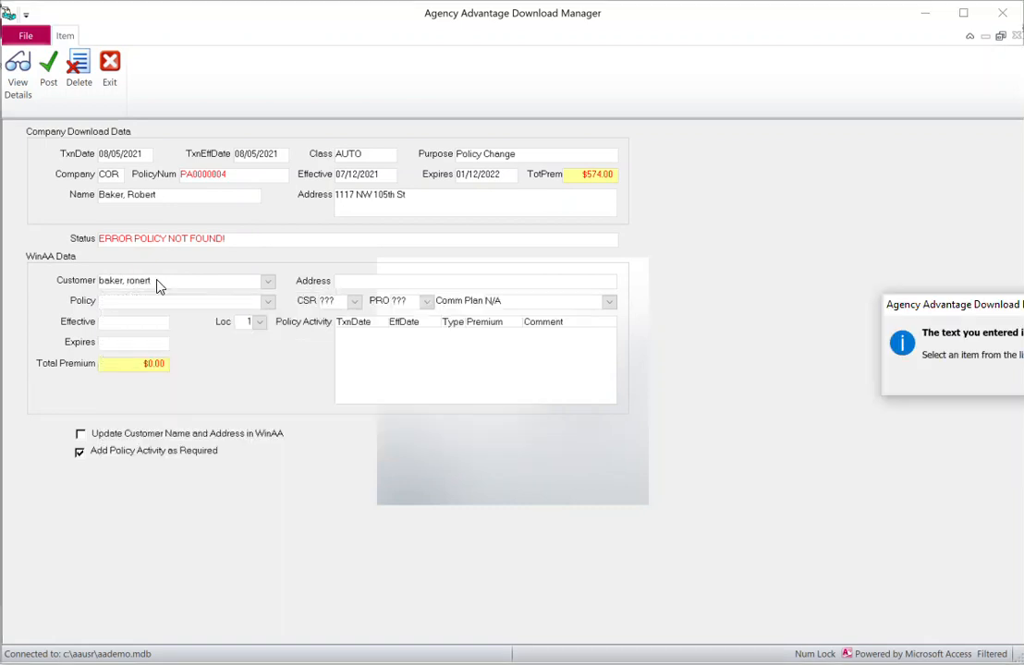
pyautogui.press('Return')
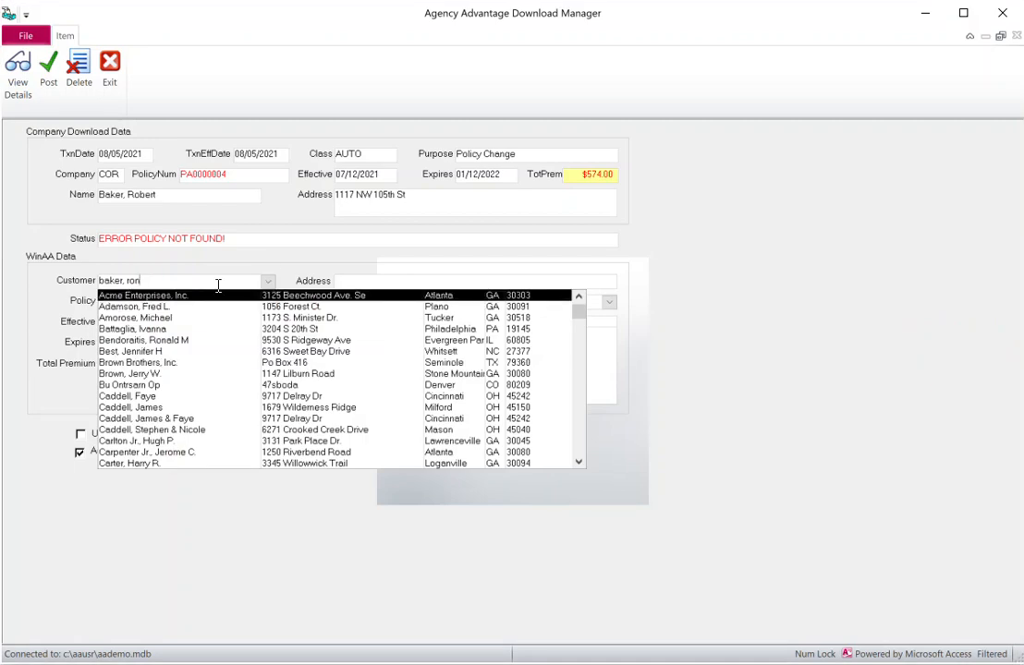
# Clear the Customer field after the failed match and post record 0176
pyautogui.write('ber')
pyautogui.press('Down')
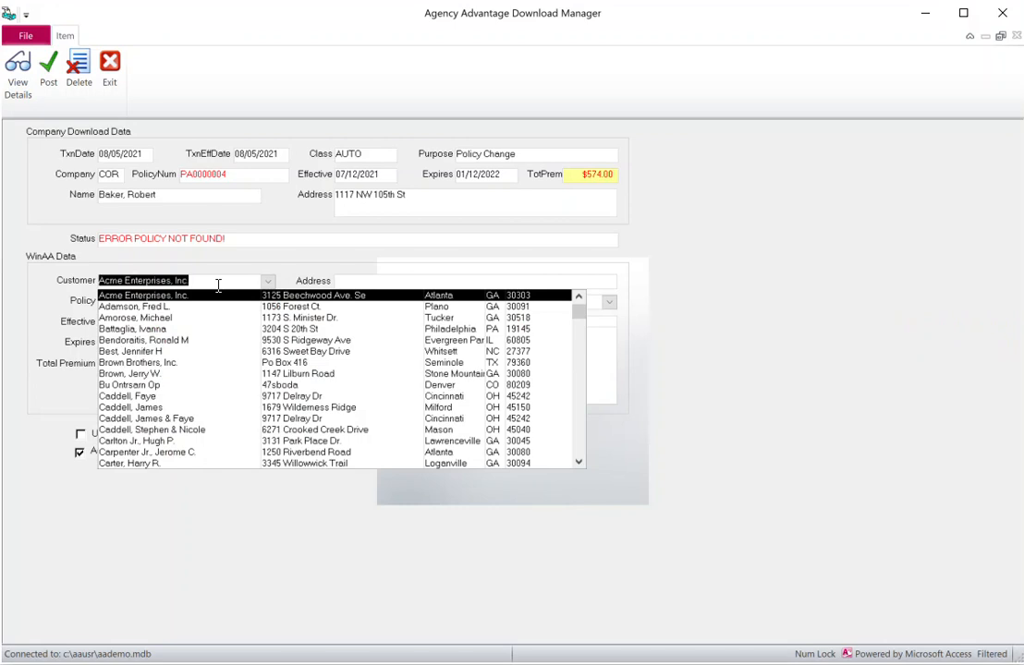
pyautogui.moveTo(204, 280); pyautogui.dragTo(88, 281)
pyautogui.press('BackSpace')
pyautogui.click(281, 267)
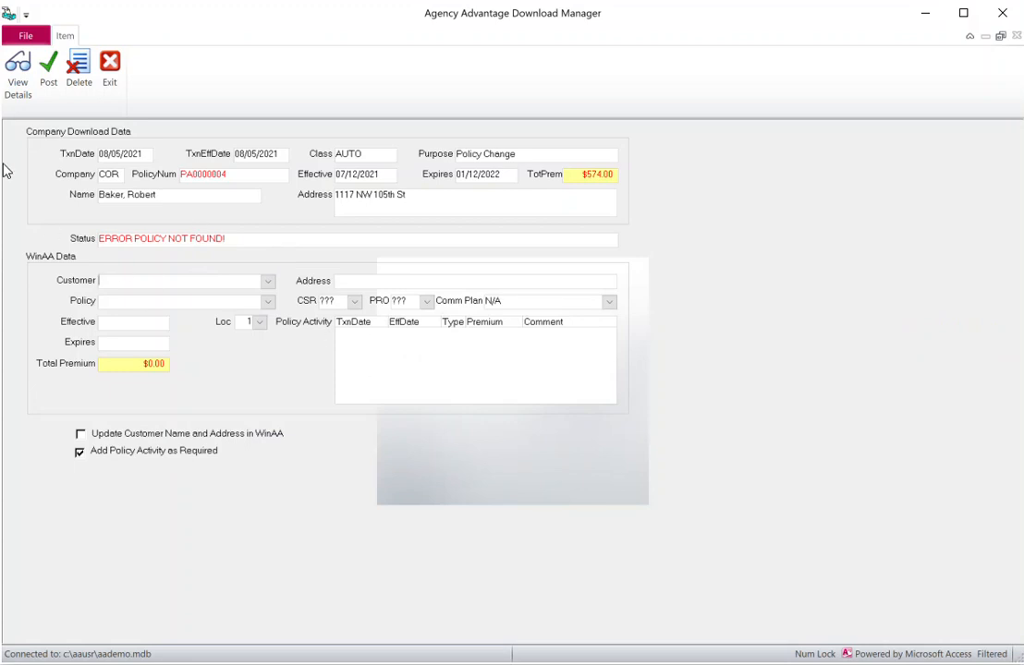
pyautogui.click(49, 74)
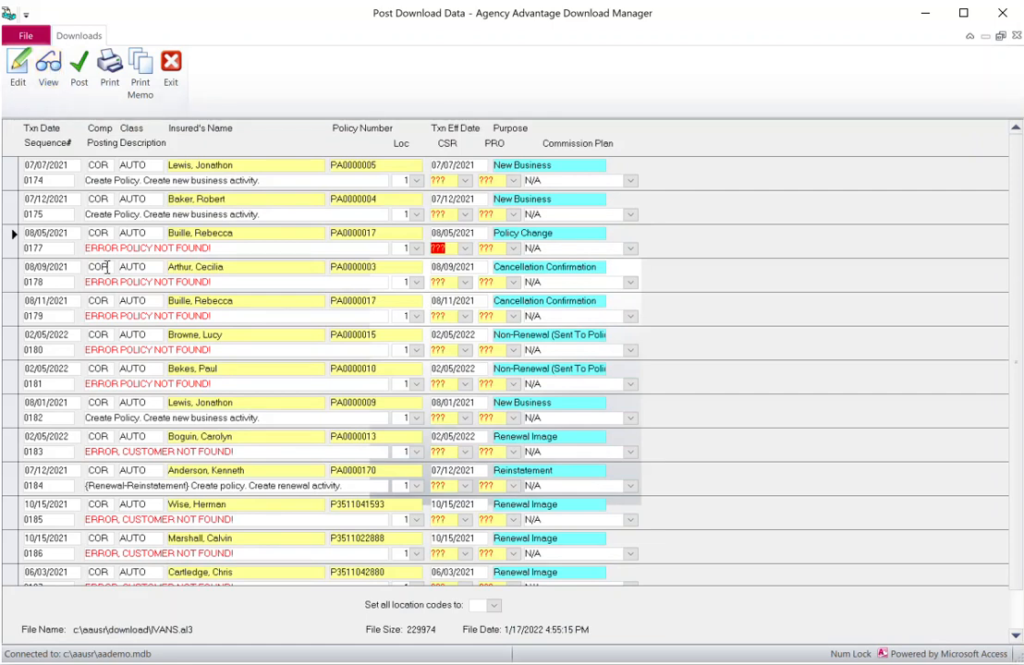
# Open record 0177, leave the Customer field empty after a search, and post it
pyautogui.doubleClick(13, 249)
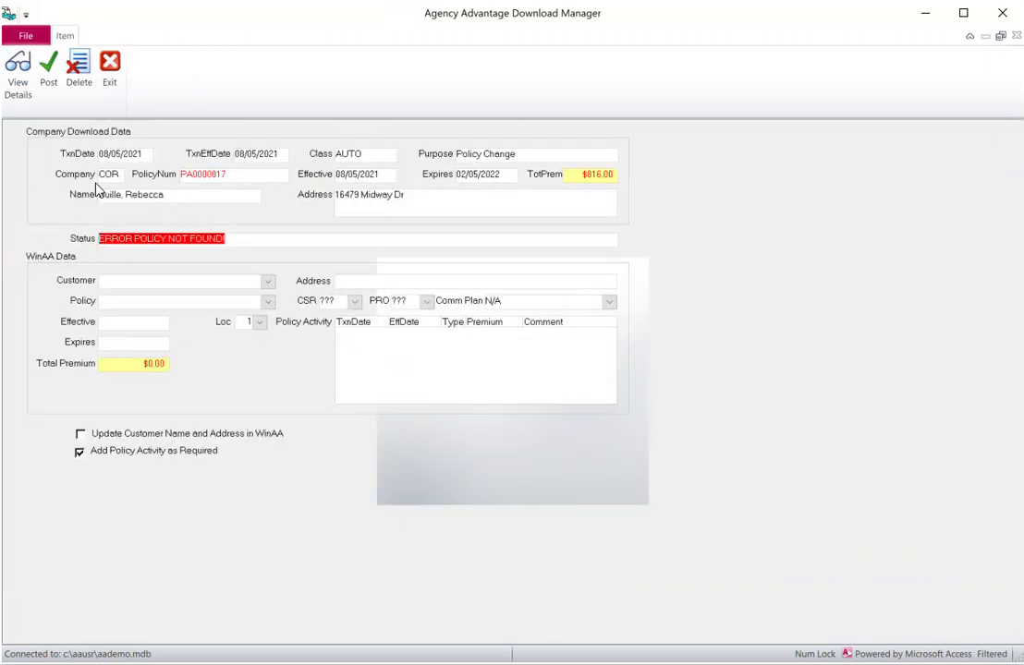
pyautogui.click(234, 282)
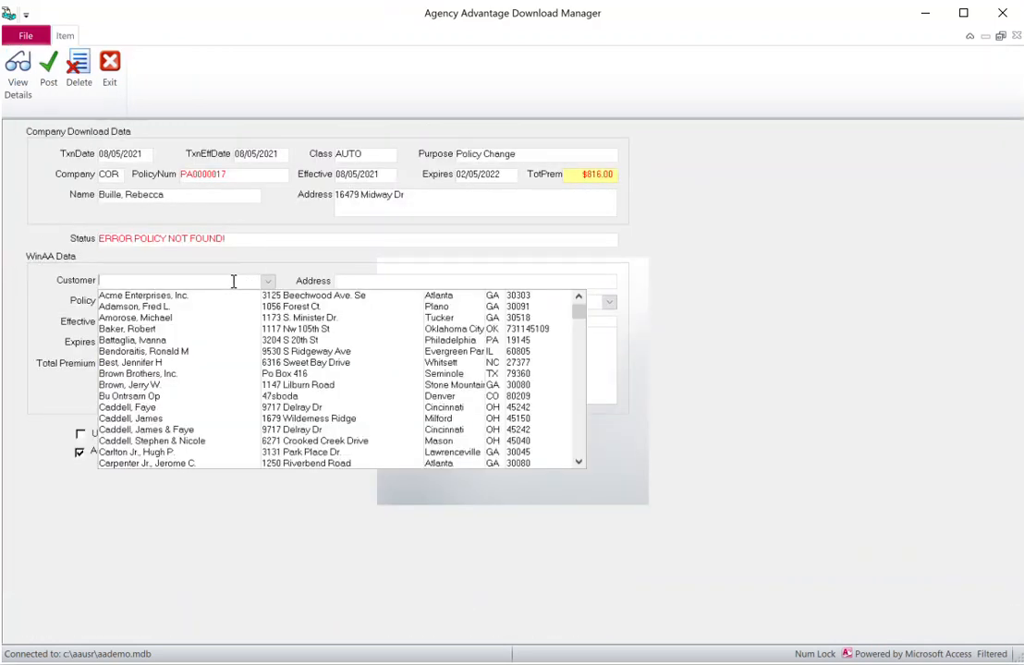
pyautogui.write('bull')
pyautogui.press('BackSpace')
pyautogui.press('BackSpace')
pyautogui.press('BackSpace')
pyautogui.press('Escape')
pyautogui.click(48, 70)
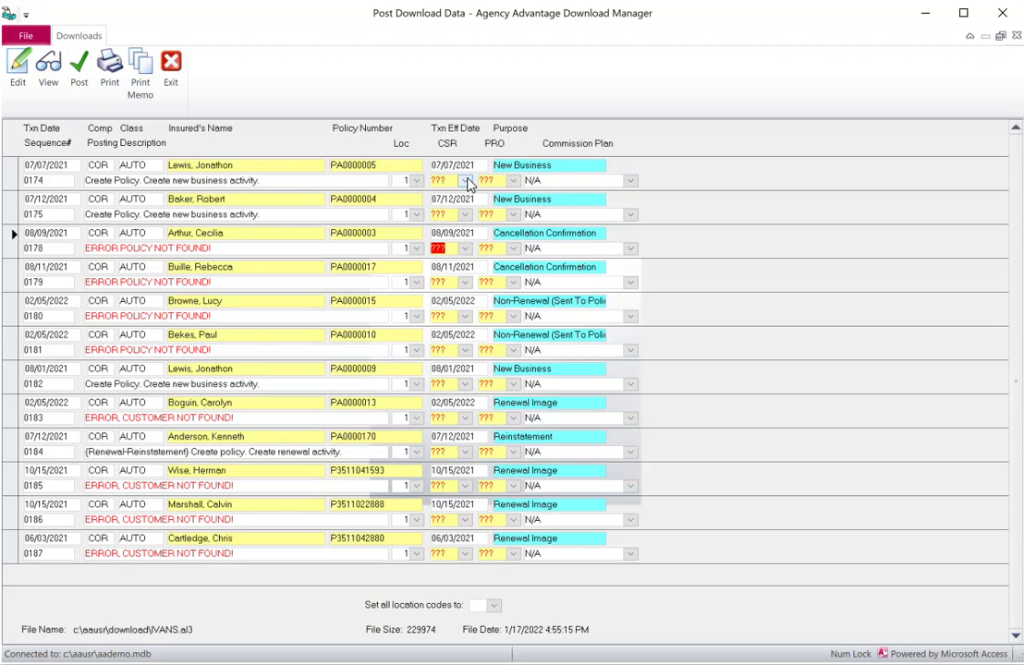
# Open cancellation confirmation record 0178, search the customer list, and post it
pyautogui.click(11, 242)
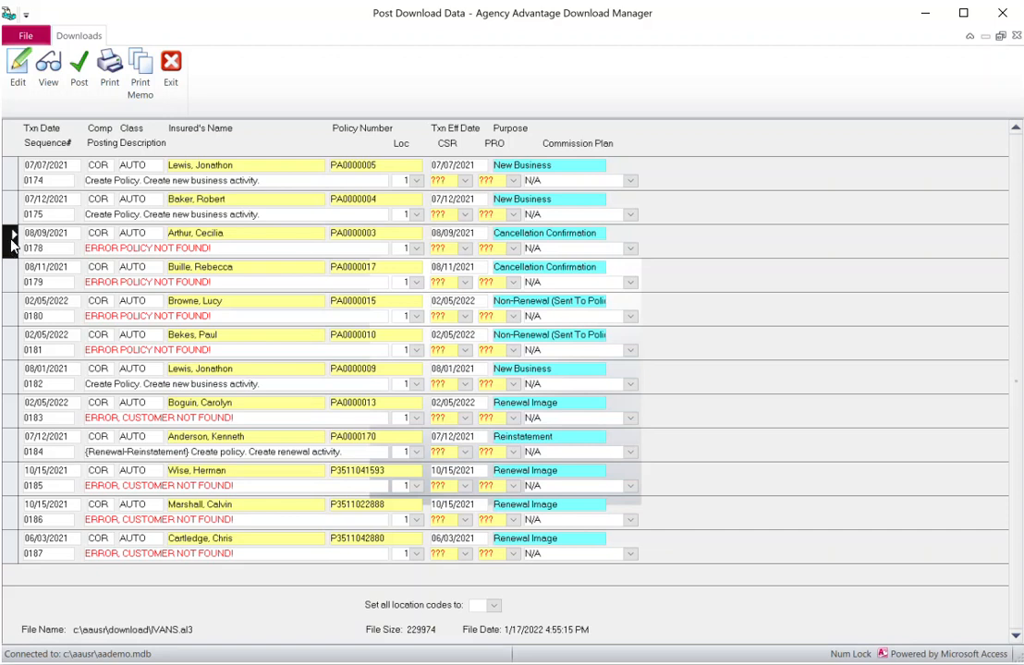
pyautogui.doubleClick(334, 232)
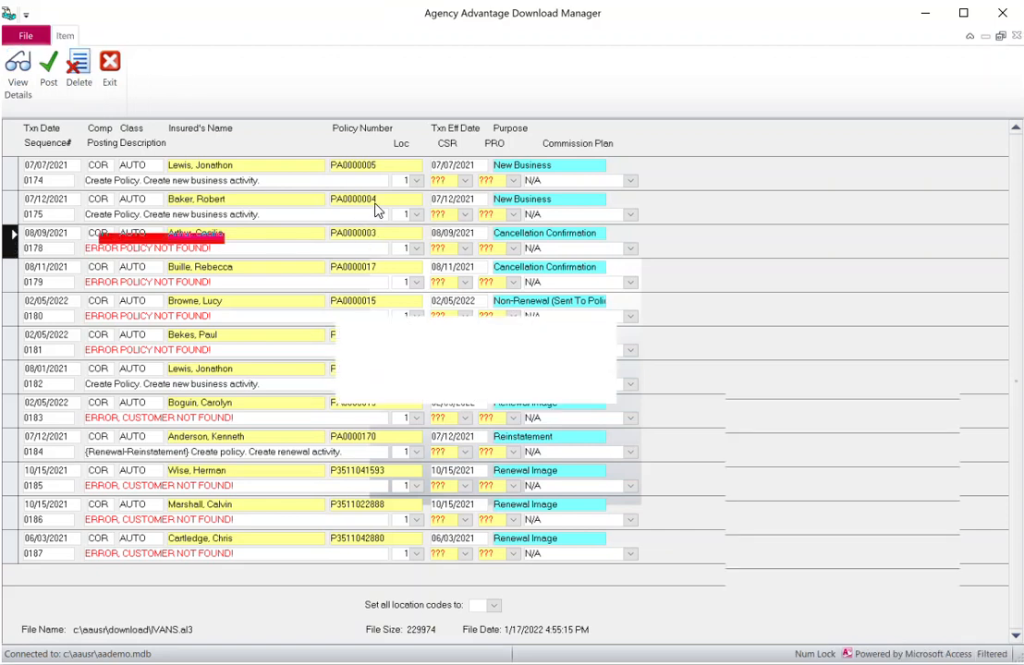
pyautogui.click(189, 279)
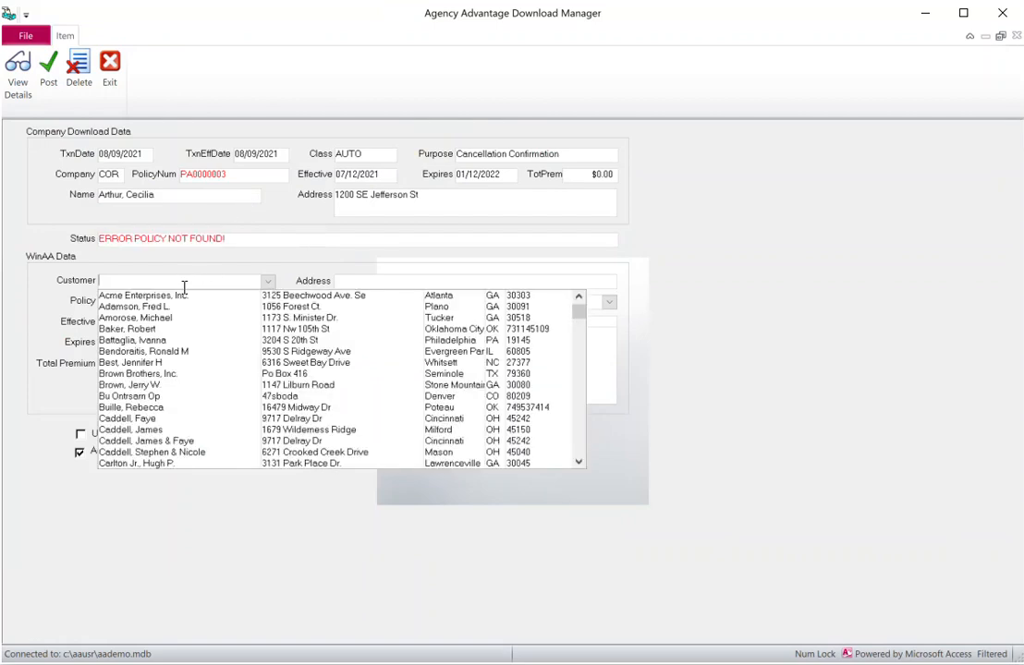
pyautogui.write('sarth')
pyautogui.press('BackSpace')
pyautogui.press('BackSpace')
pyautogui.press('BackSpace')
pyautogui.press('BackSpace')
pyautogui.press('BackSpace')
pyautogui.write('aur')
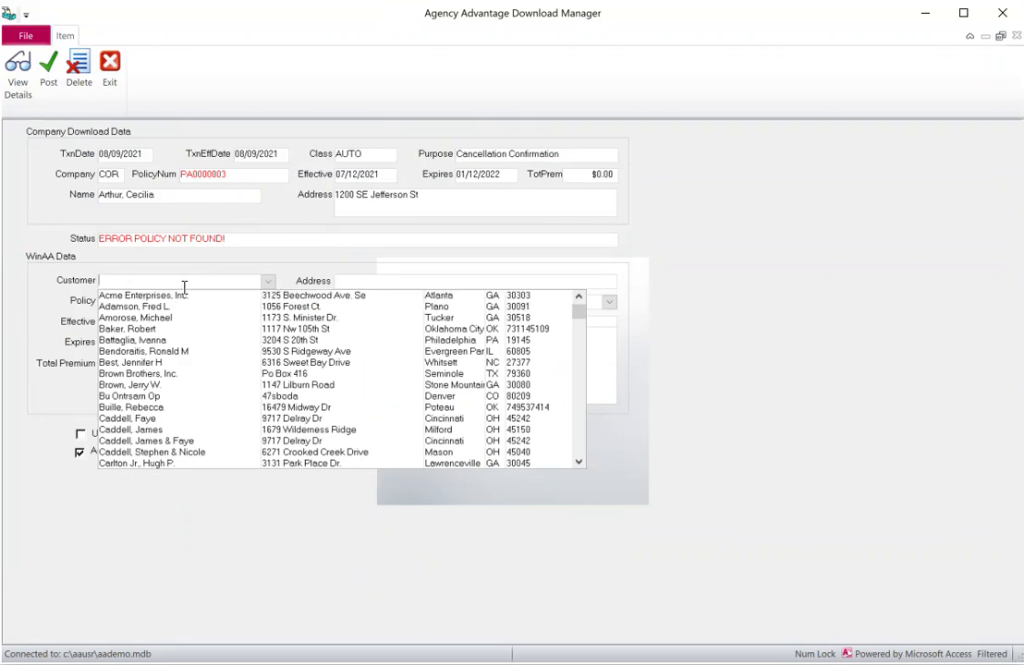
pyautogui.click(50, 66)
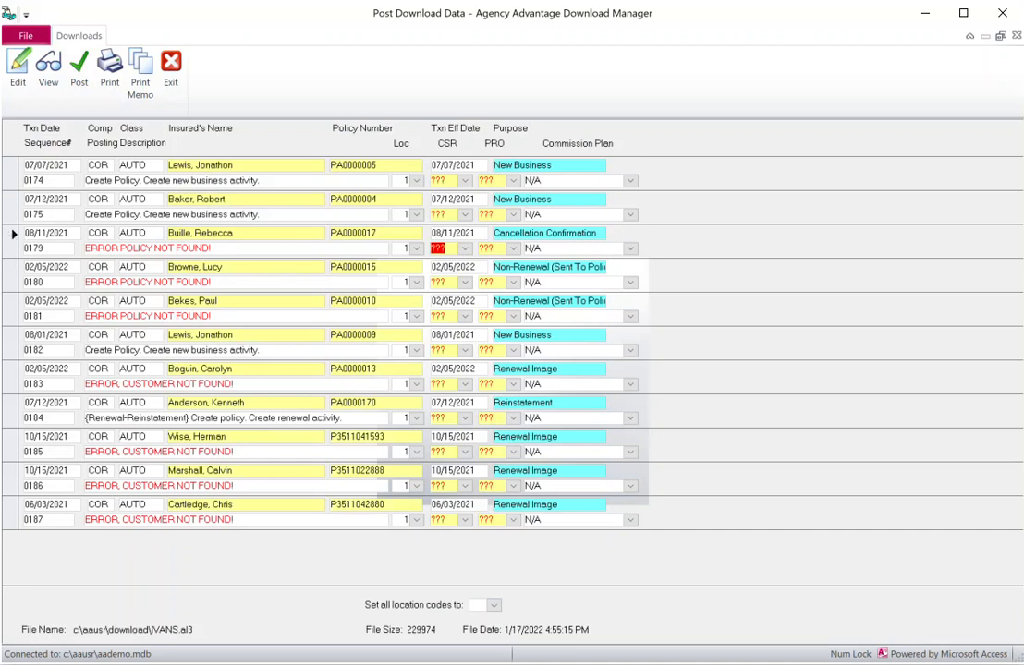
# Link record 0179 to its existing customer and matching policy, then post it
pyautogui.doubleClick(8, 240)
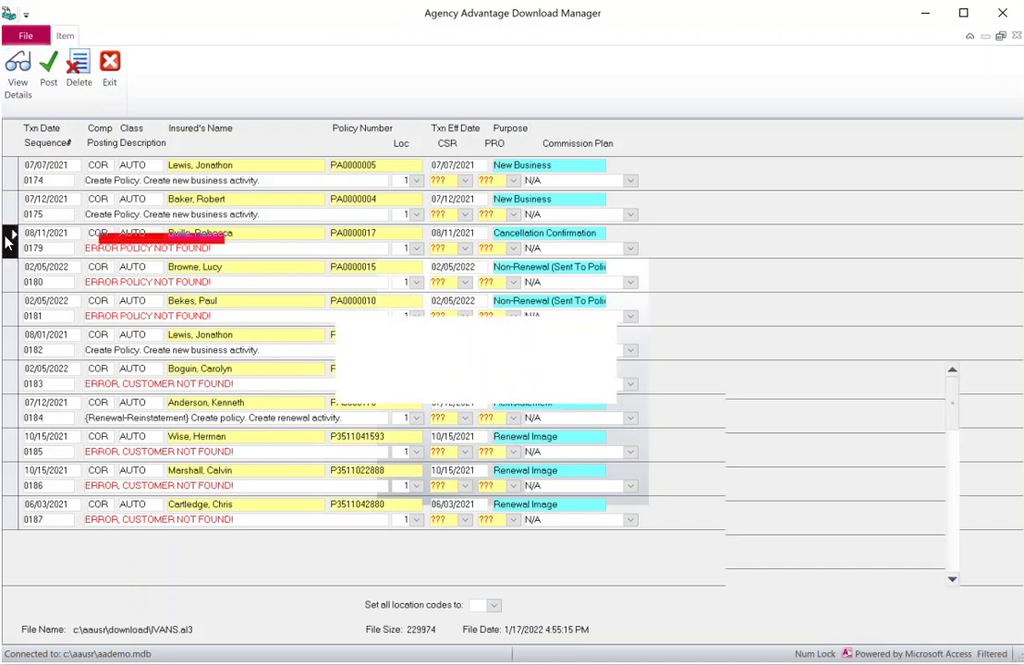
pyautogui.click(163, 282)
pyautogui.write('bullie')
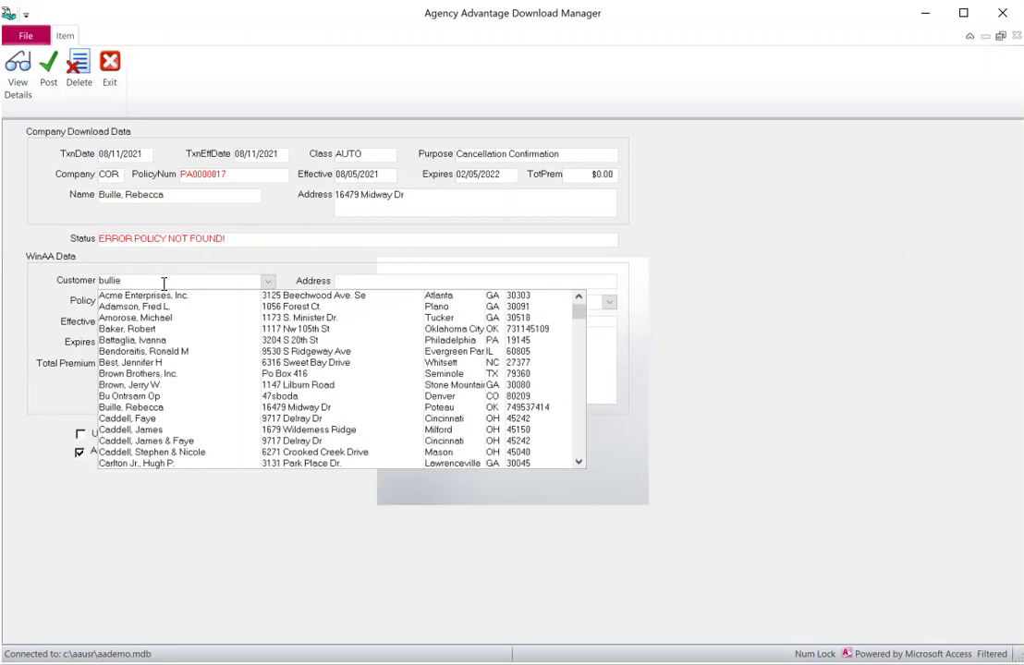
pyautogui.click(170, 409)
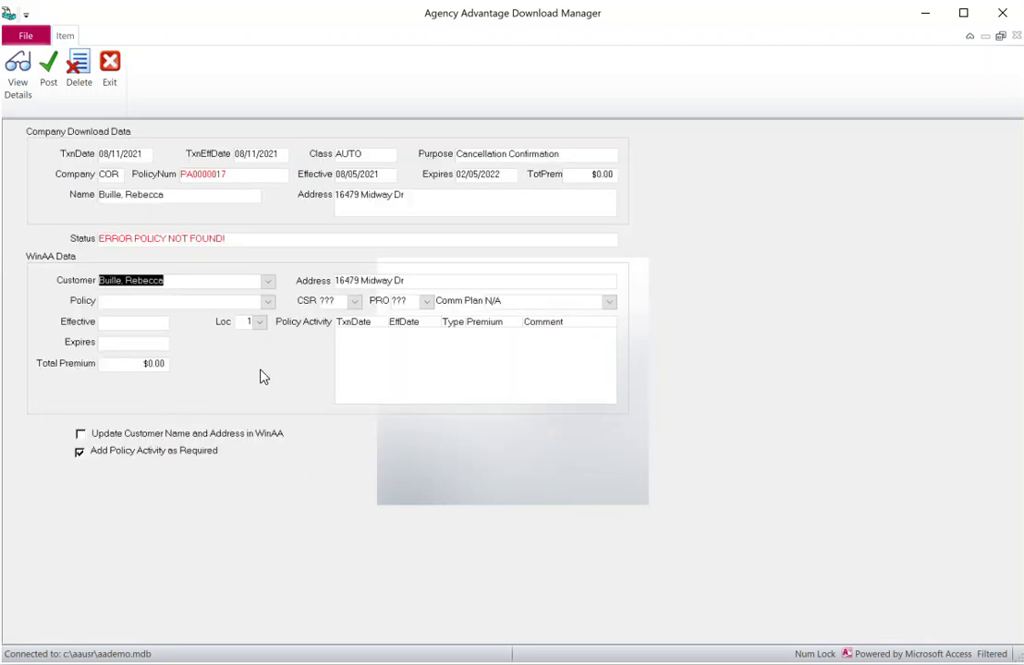
pyautogui.click(267, 304)
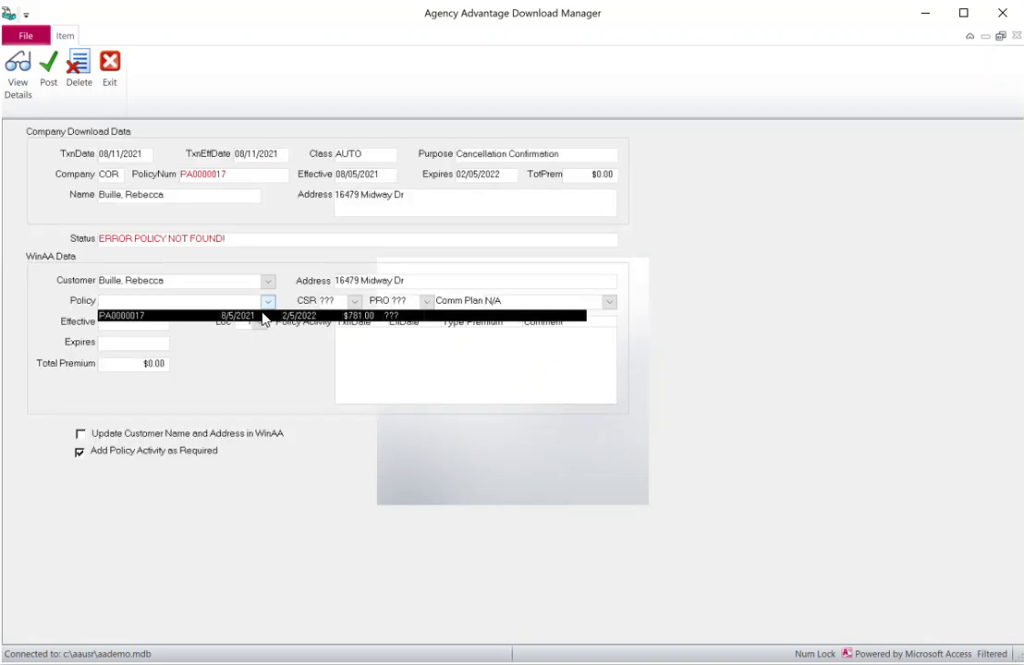
pyautogui.click(264, 316)
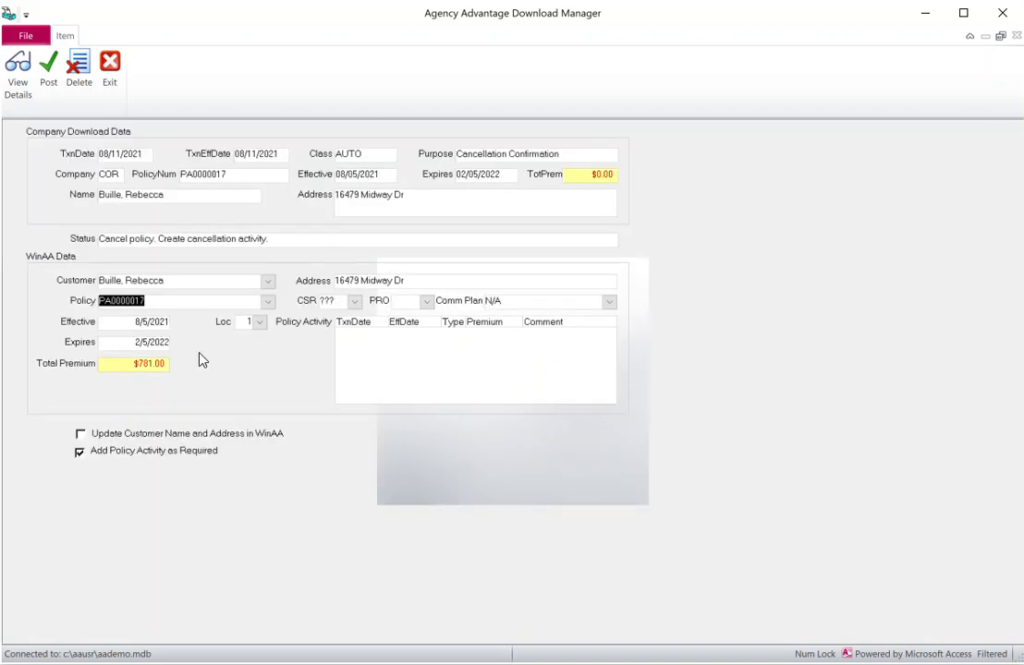
pyautogui.click(48, 83)
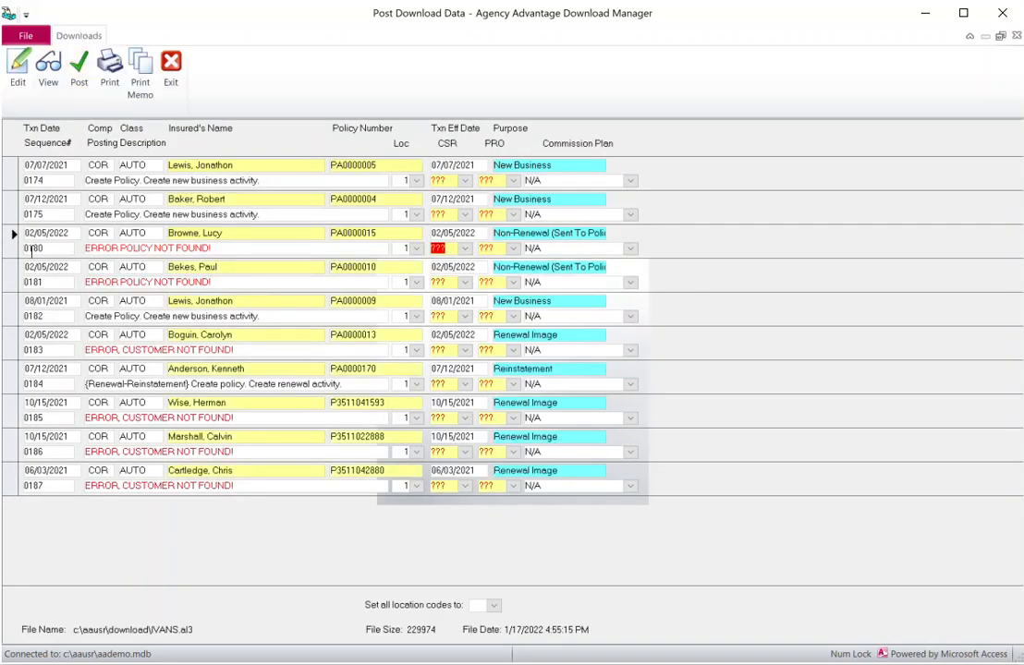
# Post non-renewal record 0180 with a blank Customer field after finding no customer match
pyautogui.doubleClick(13, 238)
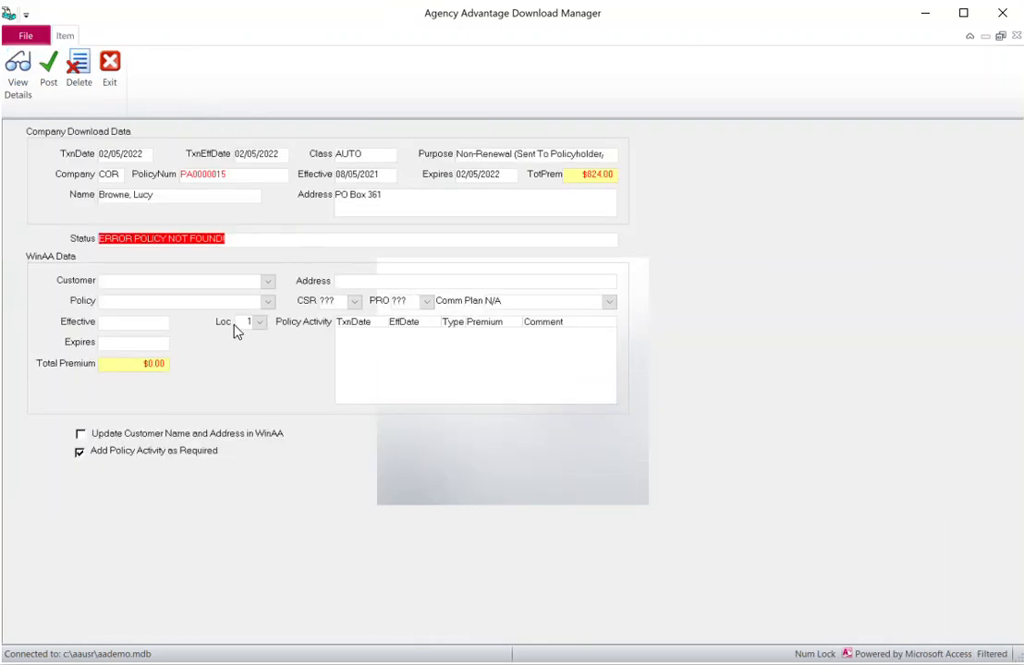
pyautogui.click(232, 285)
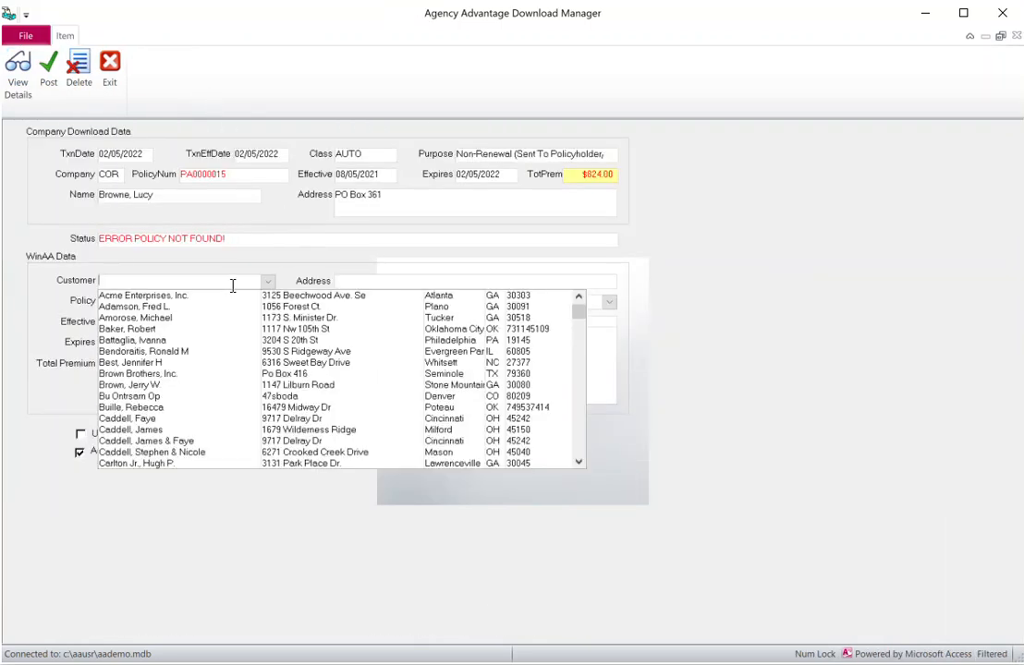
pyautogui.write('browne')
pyautogui.press('BackSpace')
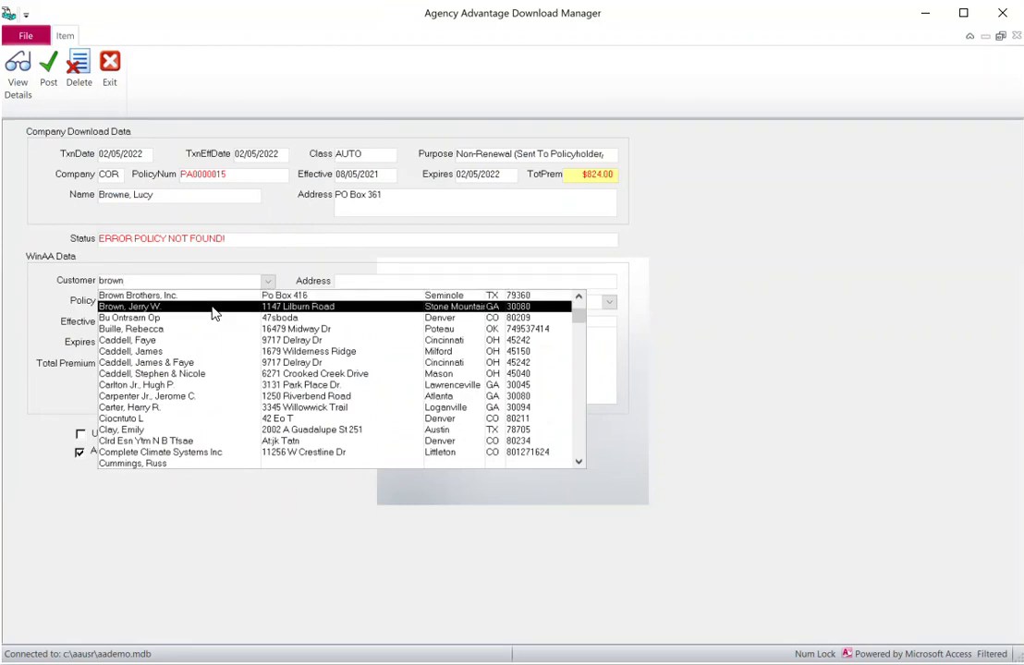
pyautogui.click(218, 257)
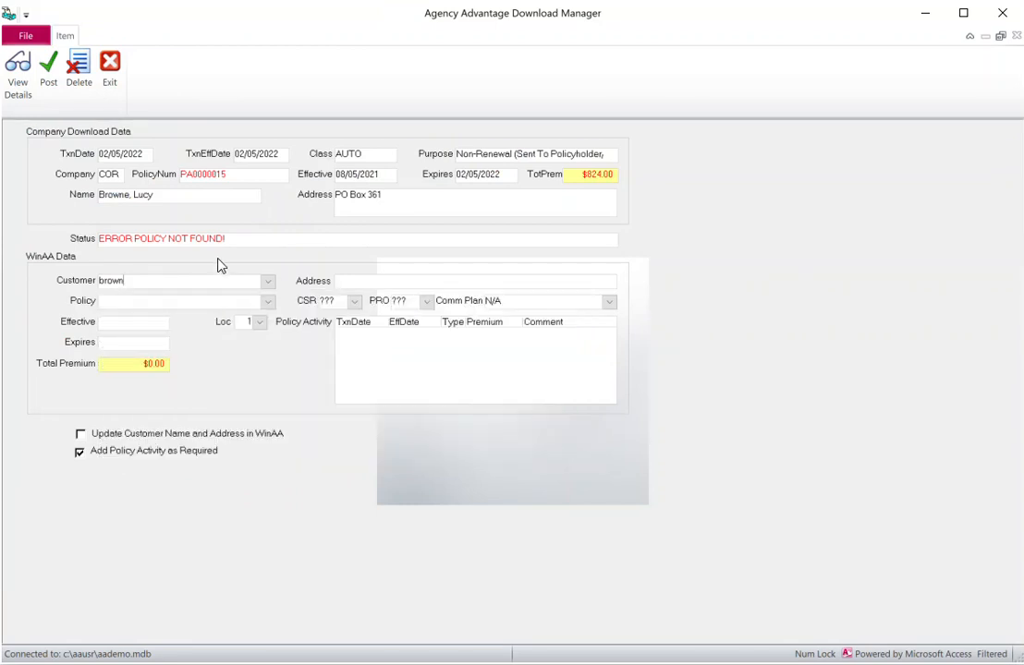
pyautogui.click(80, 288)
pyautogui.press('BackSpace')
pyautogui.click(51, 66)
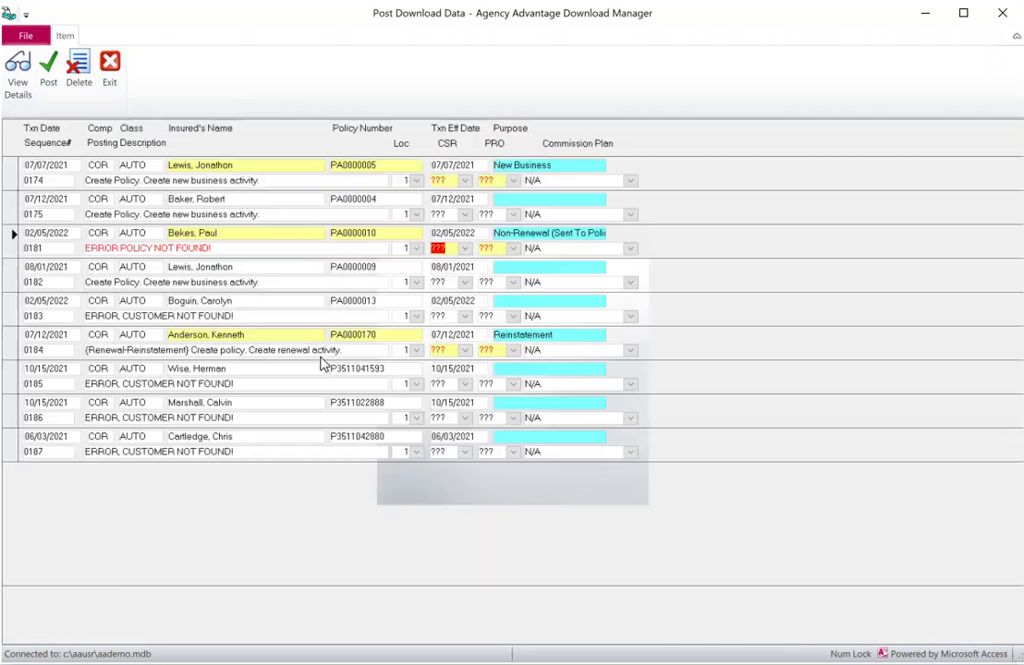
pyautogui.click(12, 239)
# Post non-renewal record 0181 unmatched after clearing its customer search
pyautogui.doubleClick(11, 240)
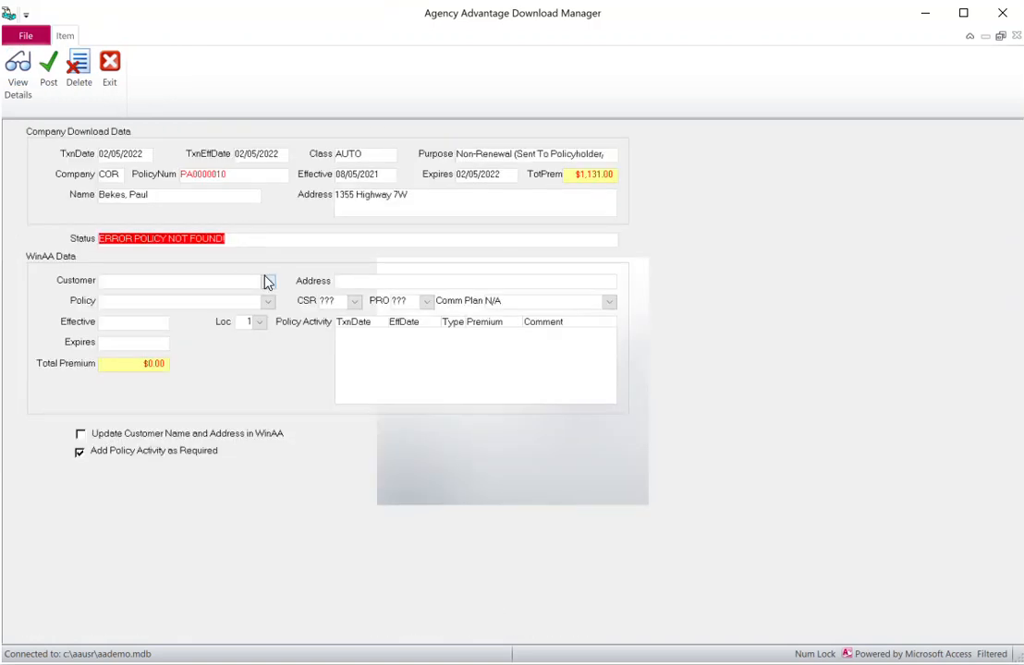
pyautogui.click(267, 281)
pyautogui.write('bekes')
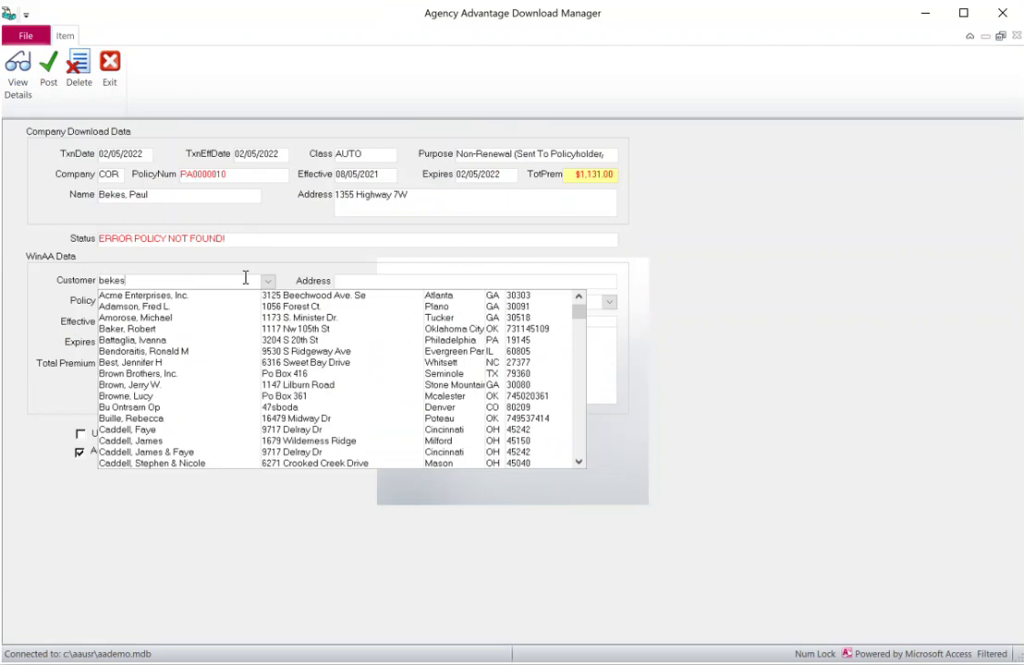
pyautogui.moveTo(141, 281); pyautogui.dragTo(67, 283)
pyautogui.press('Delete')
pyautogui.click(49, 70)
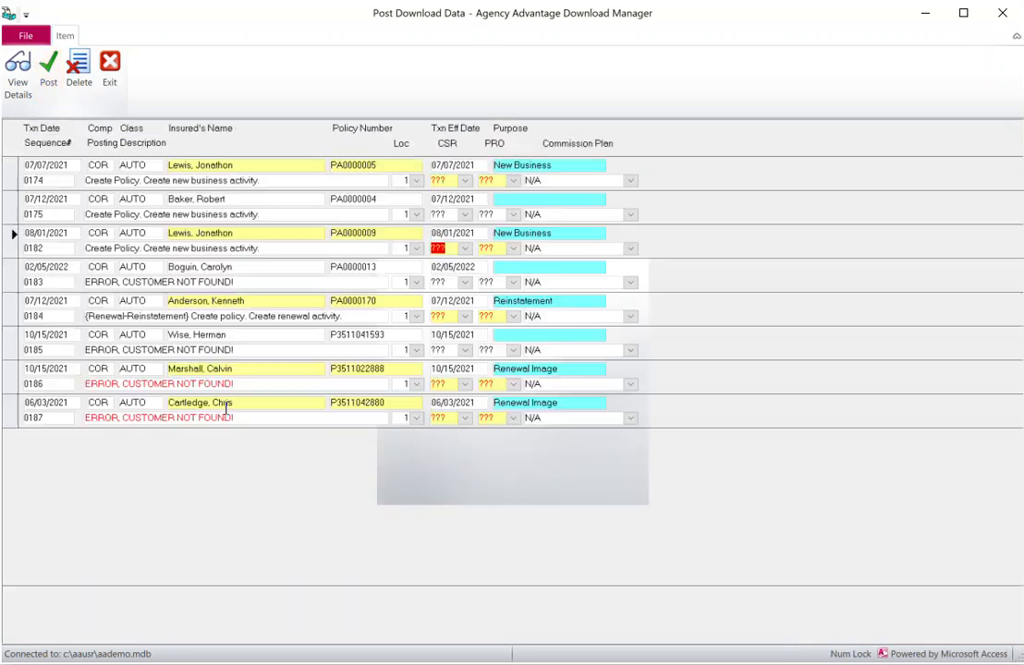
pyautogui.click(13, 277)
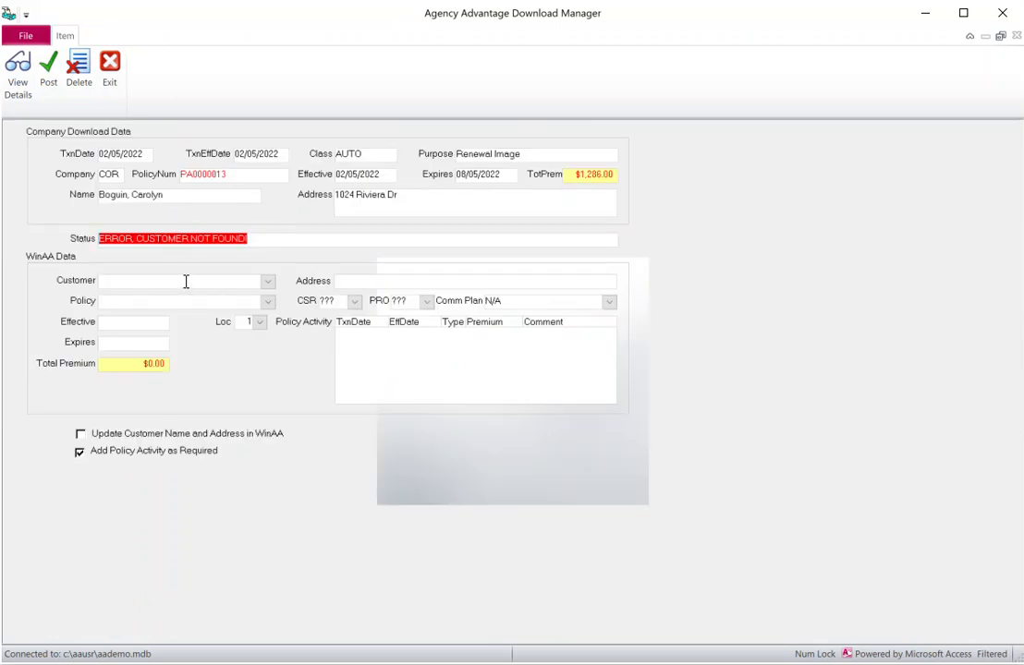
# Post renewal record 0183 as a new customer after an unmatched customer search
pyautogui.click(186, 282)
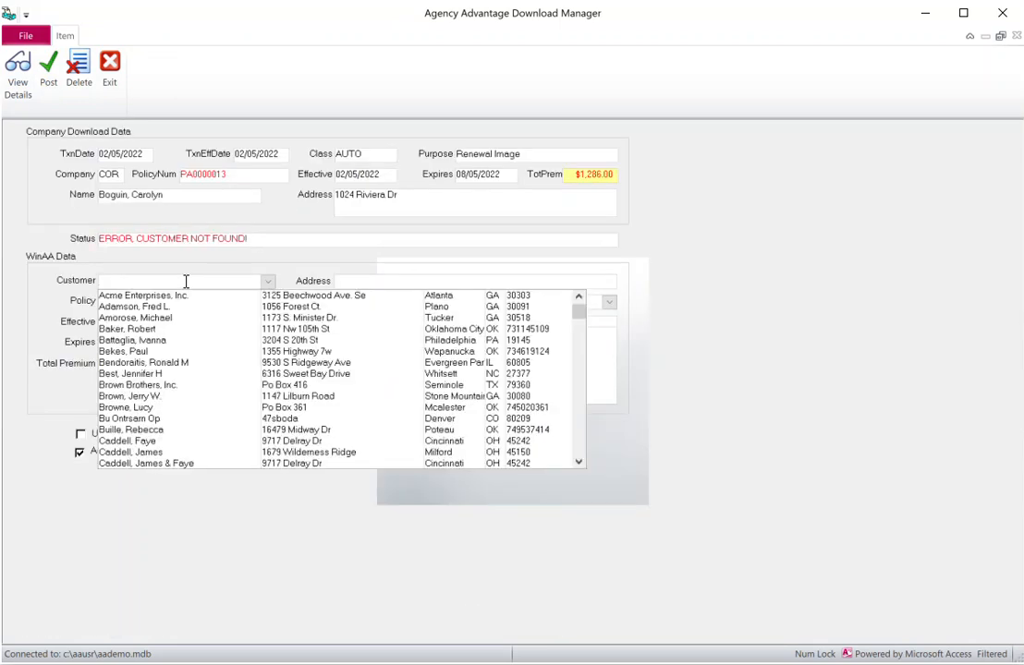
pyautogui.write('bo')
pyautogui.press('BackSpace')
pyautogui.press('BackSpace')
pyautogui.click(48, 72)
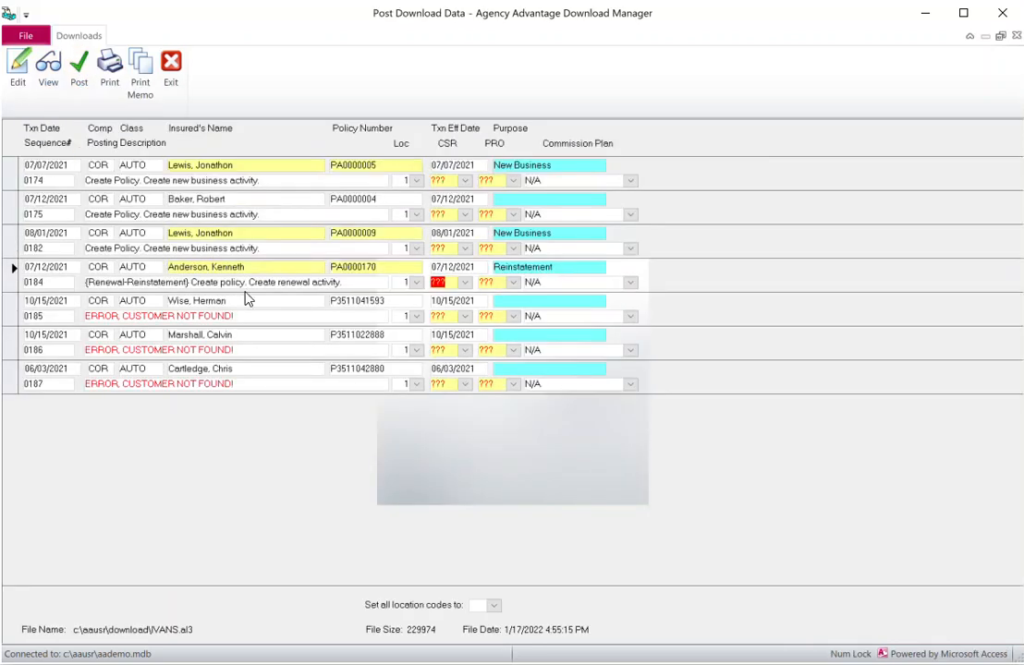
# Open record 0185 and post it as a new customer with the Customer field cleared
pyautogui.click(11, 314)
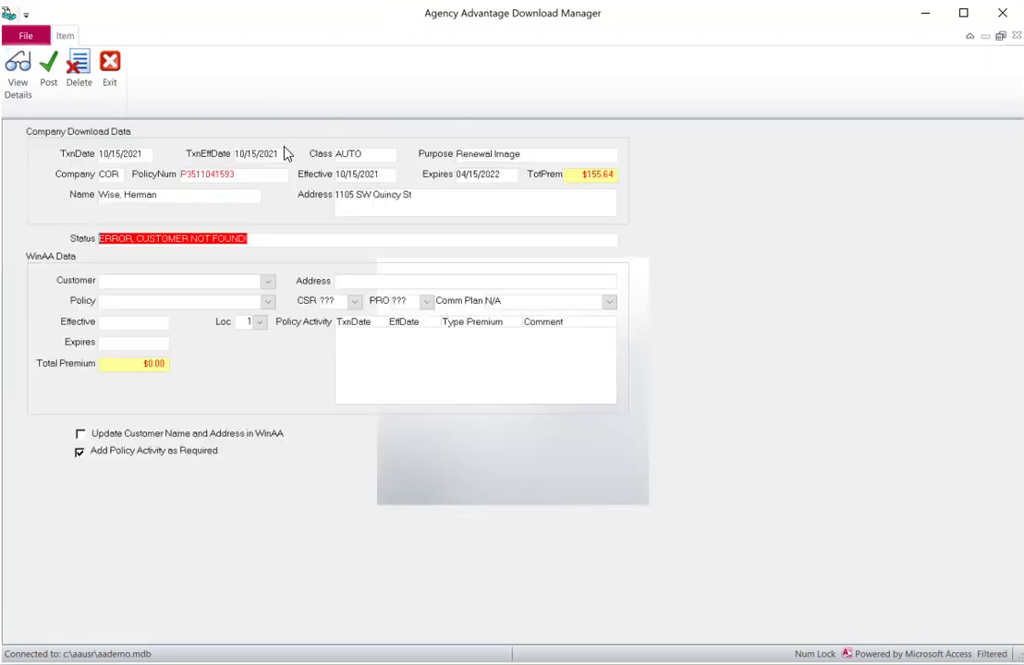
pyautogui.click(175, 281)
pyautogui.write('wise')
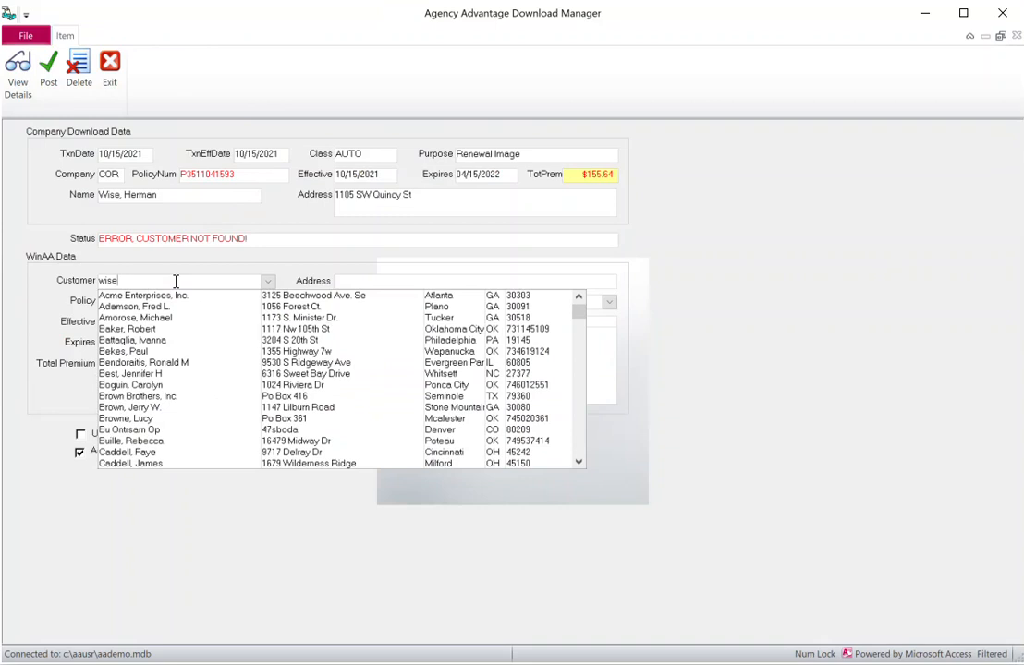
pyautogui.press('BackSpace')
pyautogui.press('BackSpace')
pyautogui.press('BackSpace')
pyautogui.press('BackSpace')
pyautogui.click(42, 66)
pyautogui.click(43, 66)
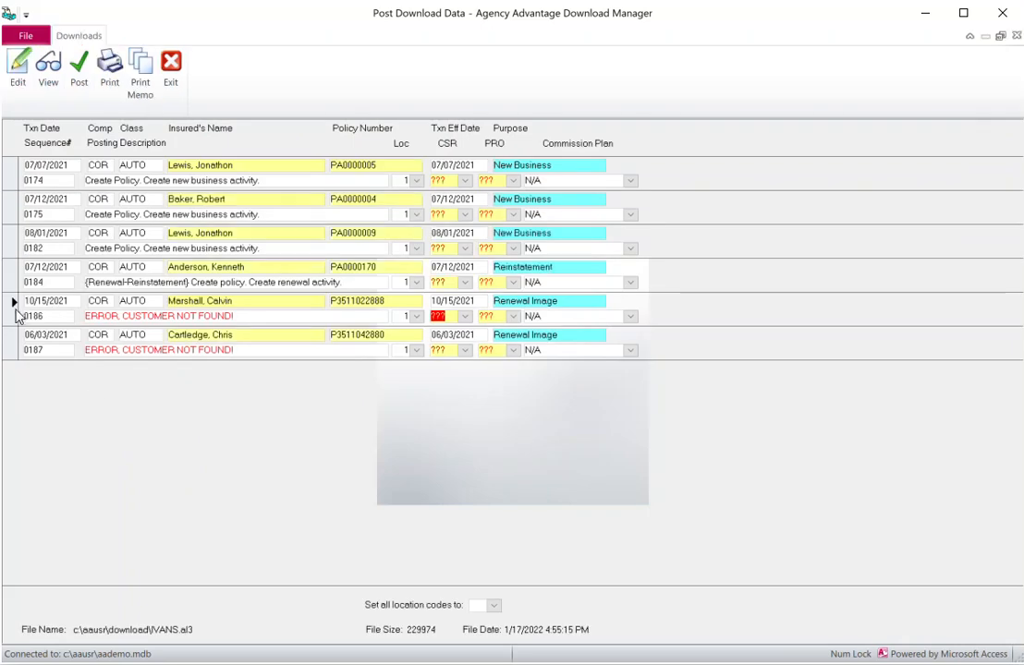
# Open record 0186, find no customer match, and remove it from the download list
pyautogui.doubleClick(11, 318)
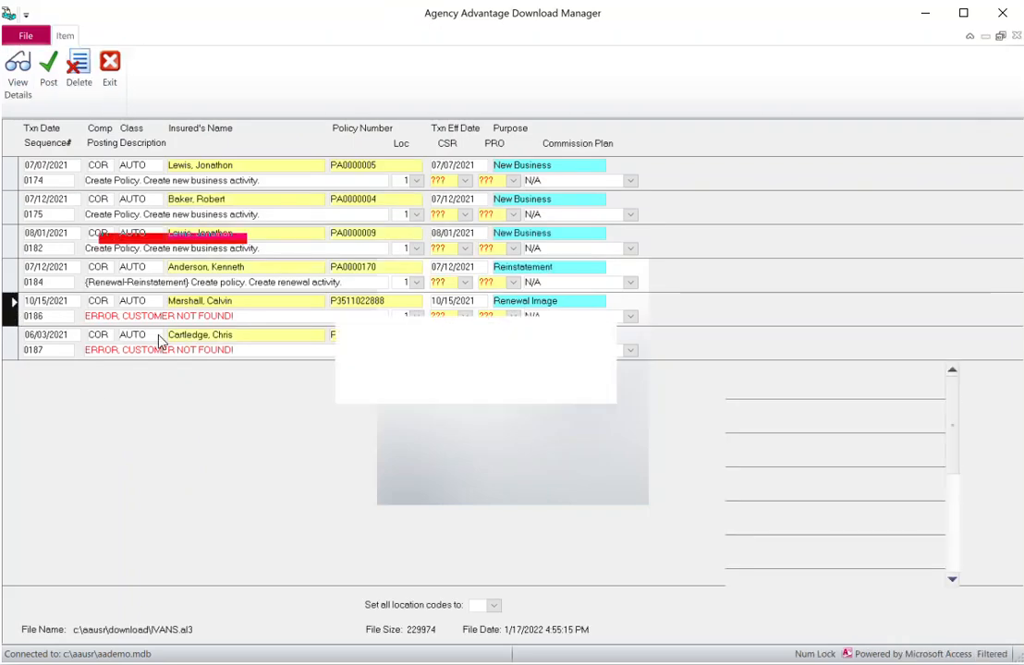
pyautogui.click(163, 279)
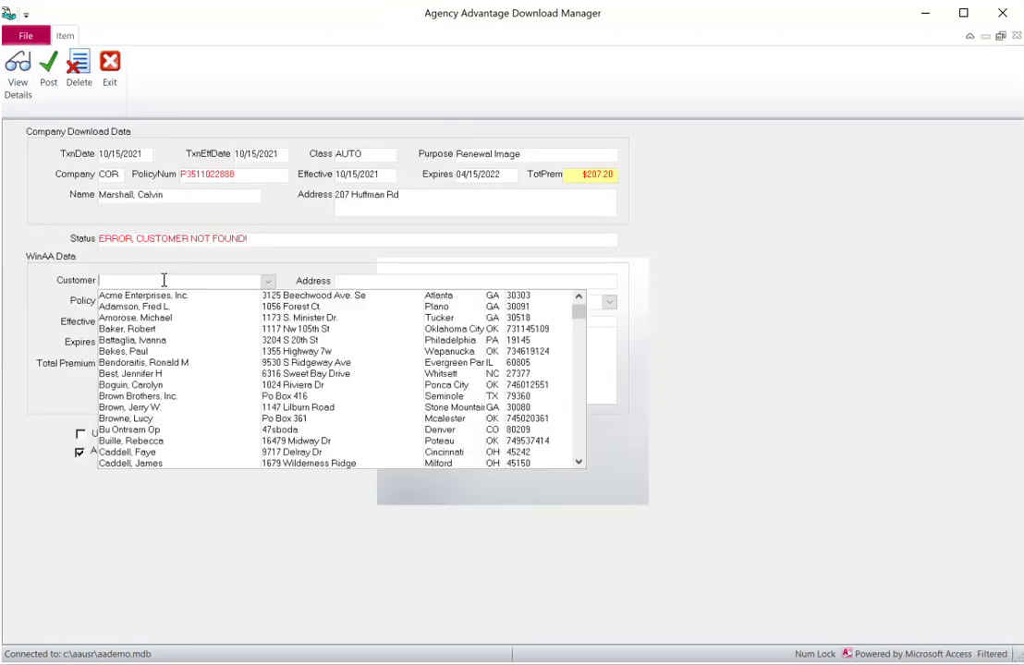
pyautogui.write('mars')
pyautogui.press('BackSpace')
pyautogui.press('BackSpace')
pyautogui.press('BackSpace')
pyautogui.press('BackSpace')
pyautogui.click(39, 179)
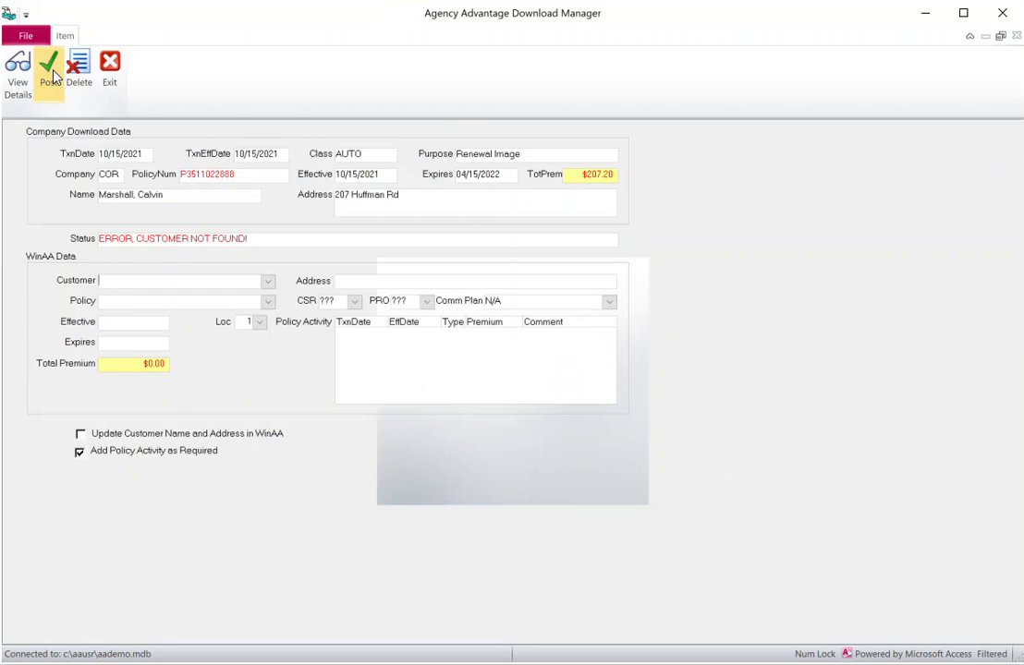
pyautogui.click(78, 70)
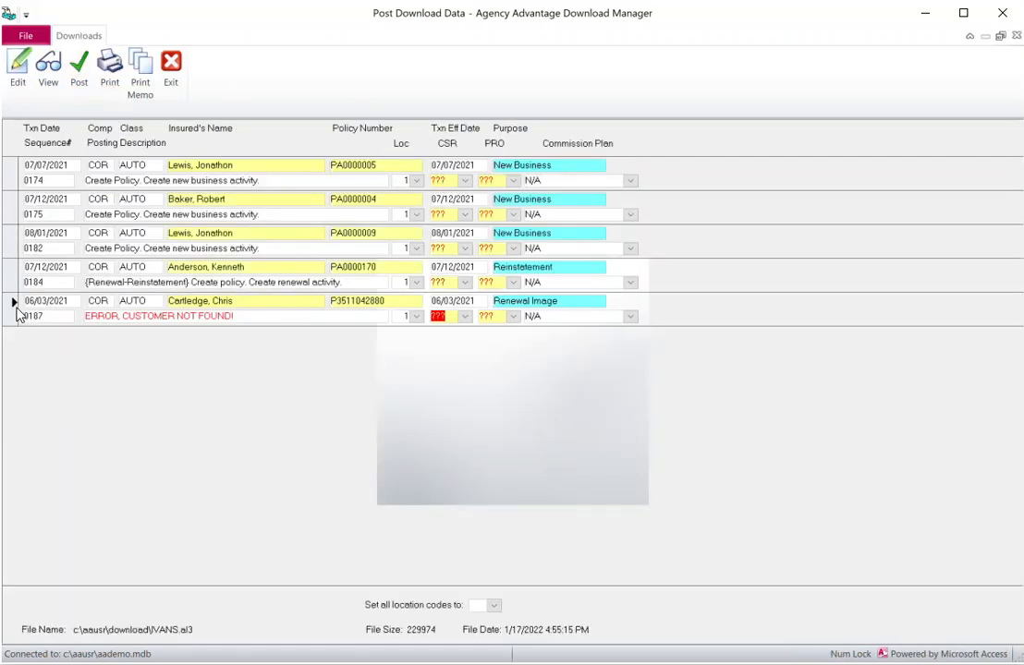
# Open the other customer-not-found record, clear its suggested customer, and post it
pyautogui.doubleClick(15, 309)
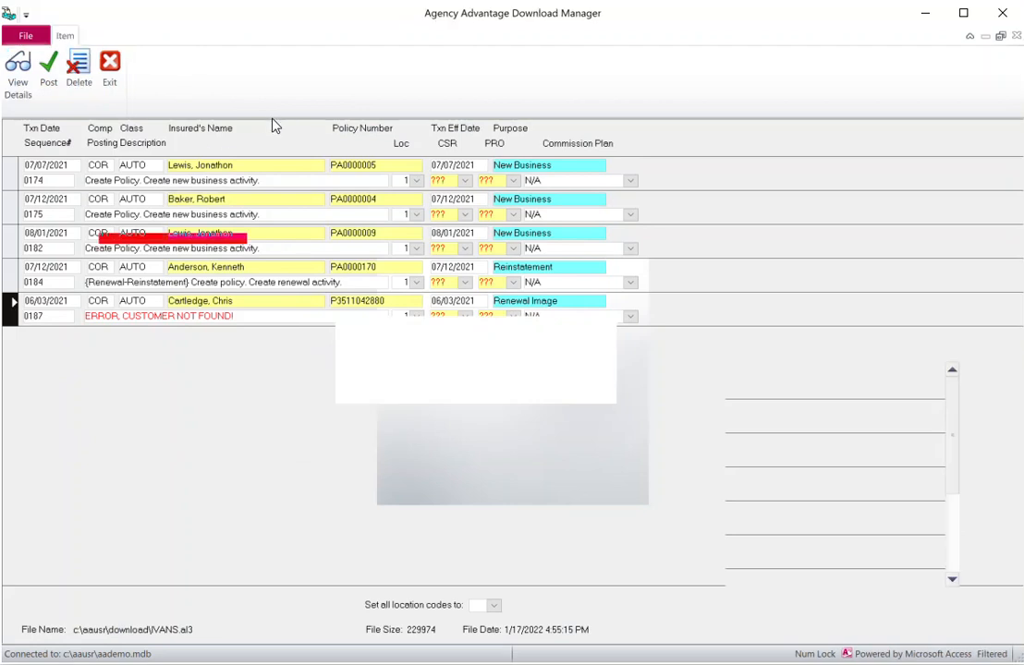
pyautogui.click(156, 280)
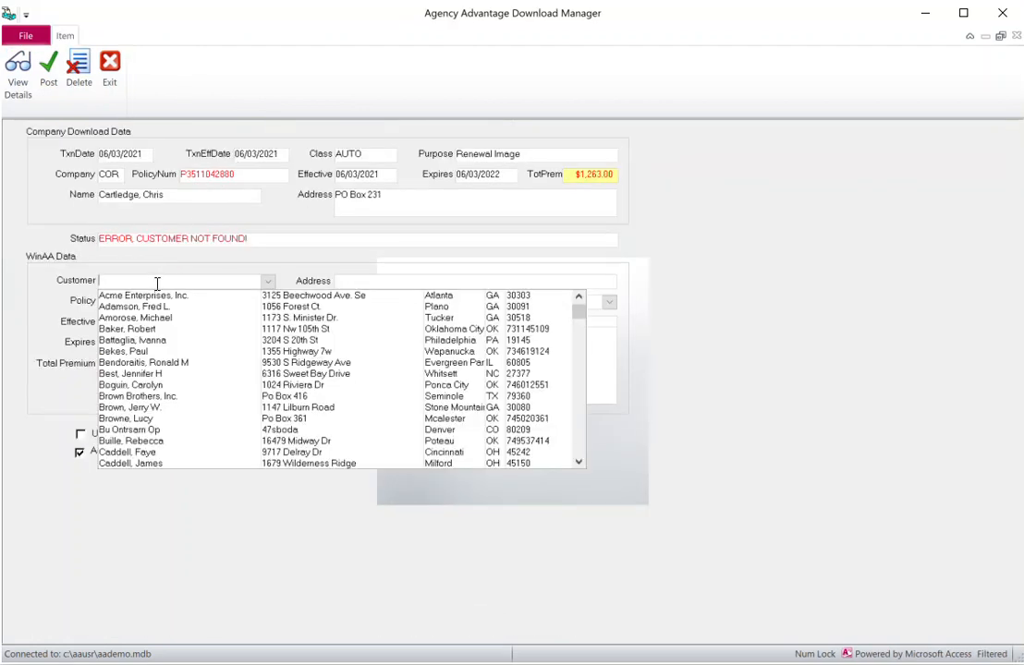
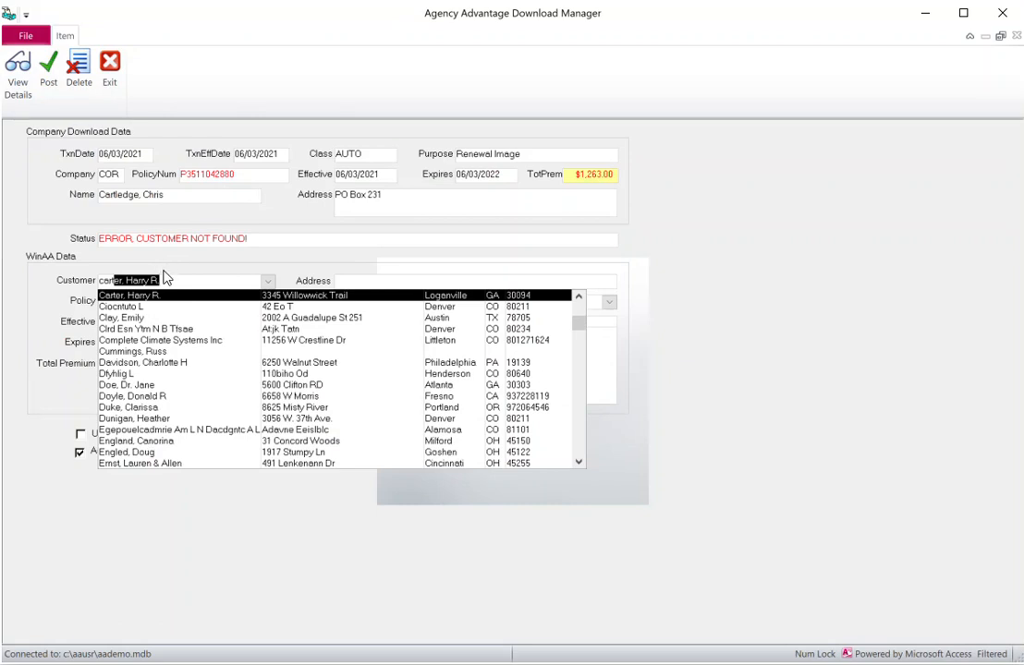
pyautogui.click(169, 277)
pyautogui.moveTo(65, 278); pyautogui.dragTo(67, 257)
pyautogui.press('Delete')
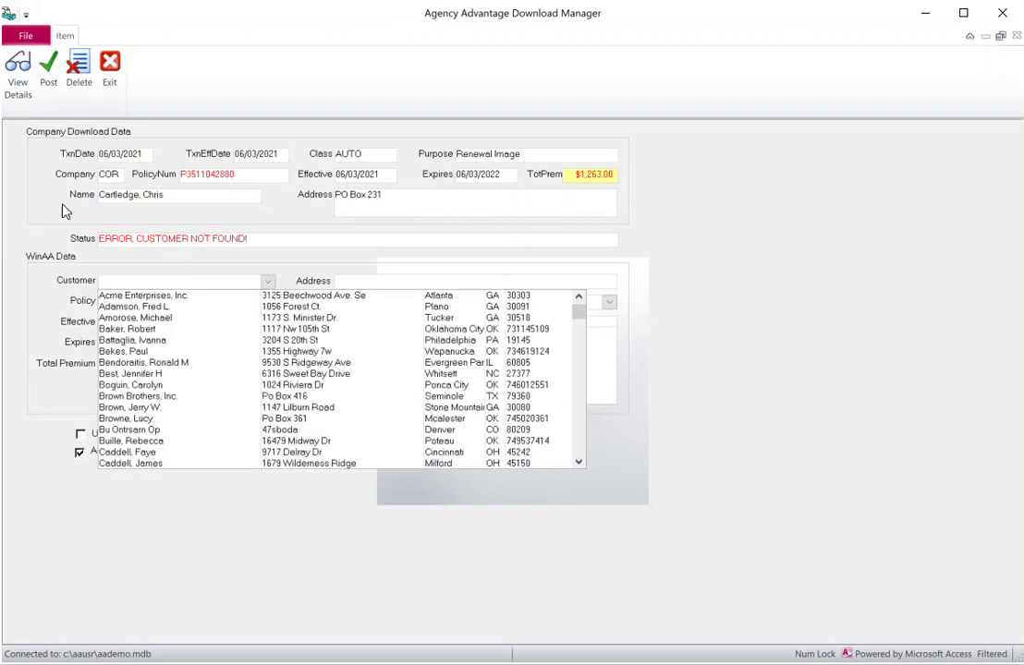
pyautogui.click(48, 70)
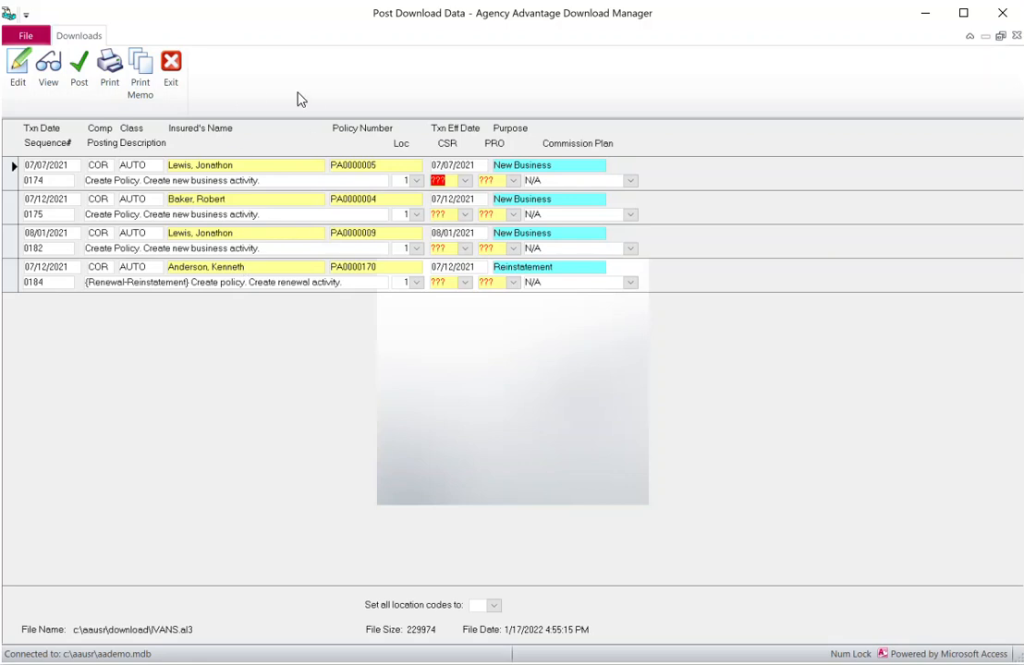
# Post the remaining download batch, confirm it, and move Download Manager aside to reveal the home screen
pyautogui.click(80, 64)
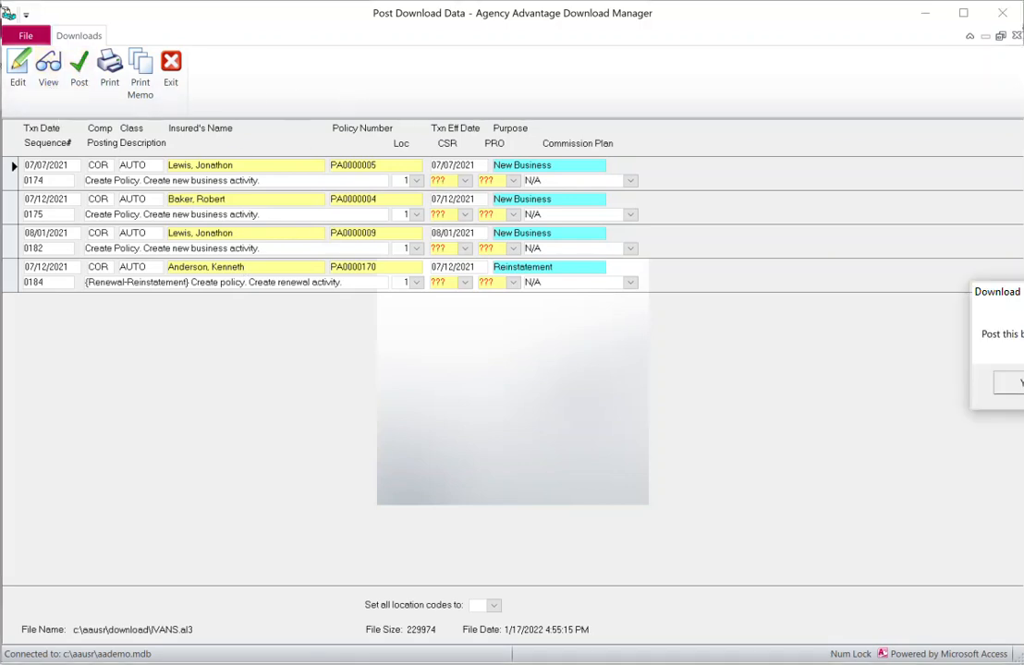
pyautogui.moveTo(988, 297); pyautogui.dragTo(663, 340)
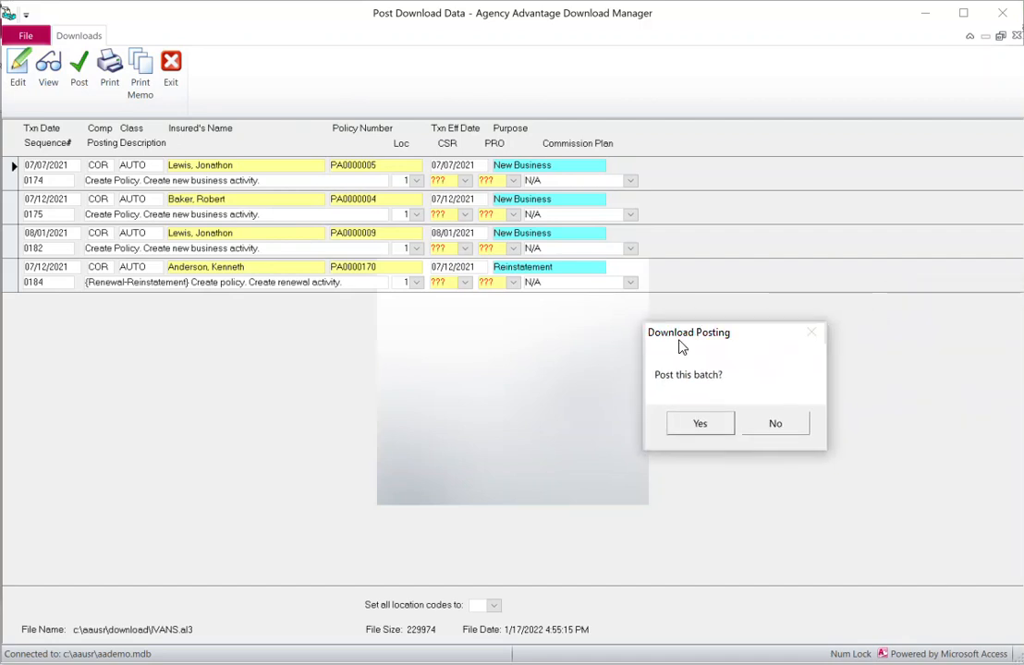
pyautogui.click(701, 424)
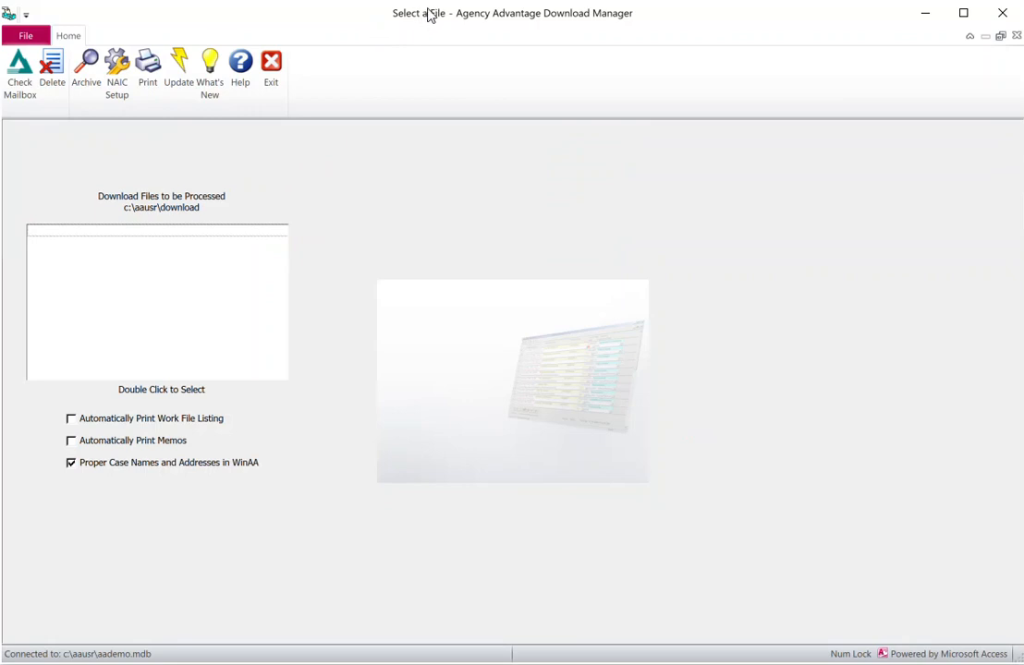
pyautogui.moveTo(423, 20); pyautogui.dragTo(1023, 122)
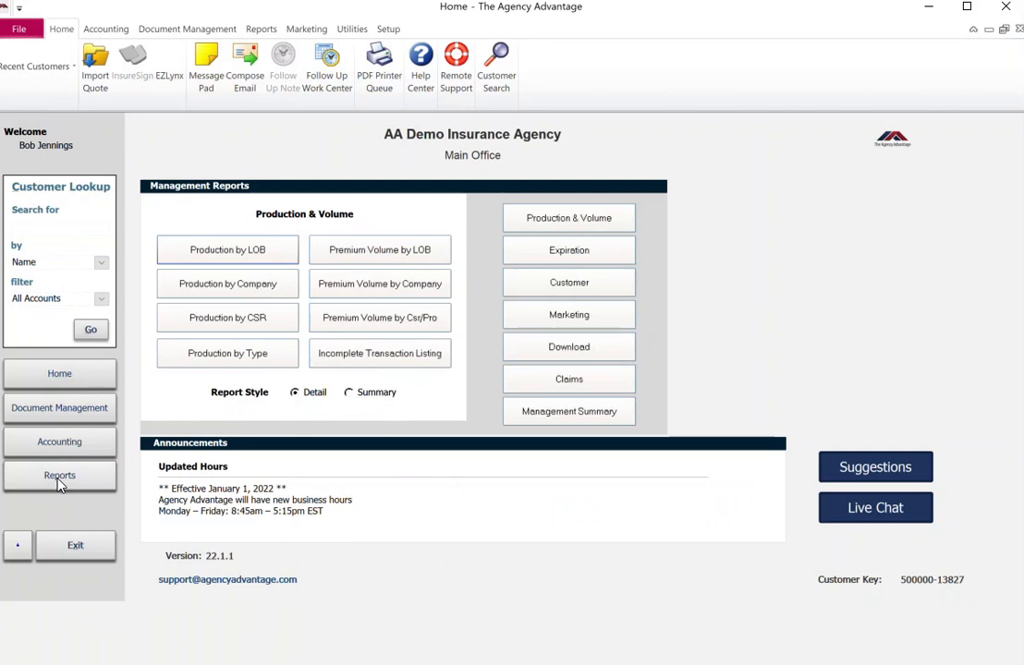
# Generate the Download Posting Report starting 1/17/2022, zoom in to review its rows, then close the preview
pyautogui.click(583, 356)
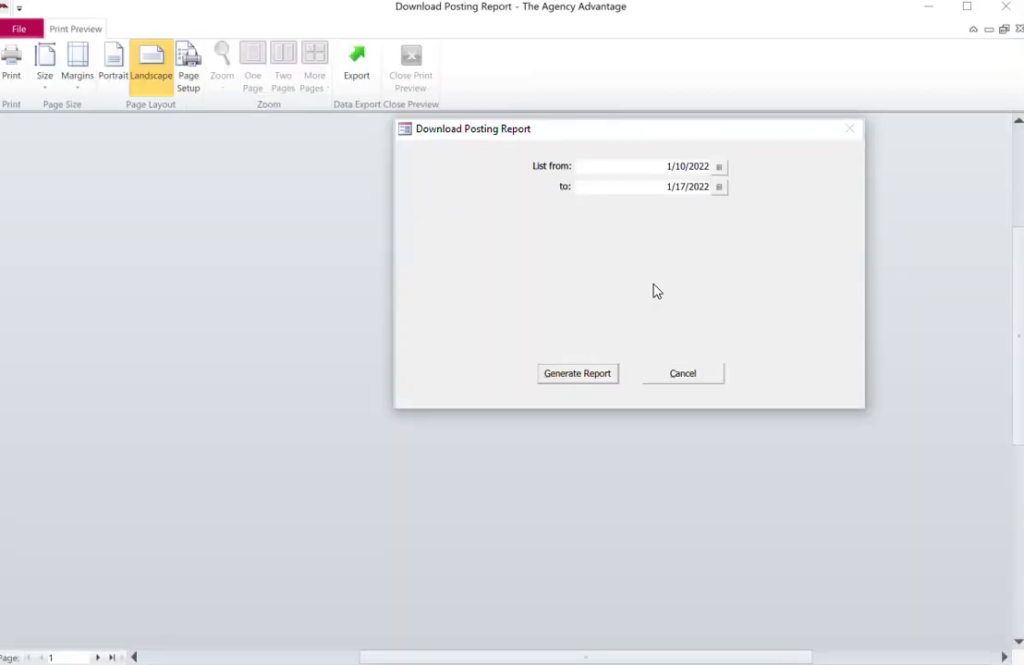
pyautogui.click(721, 166)
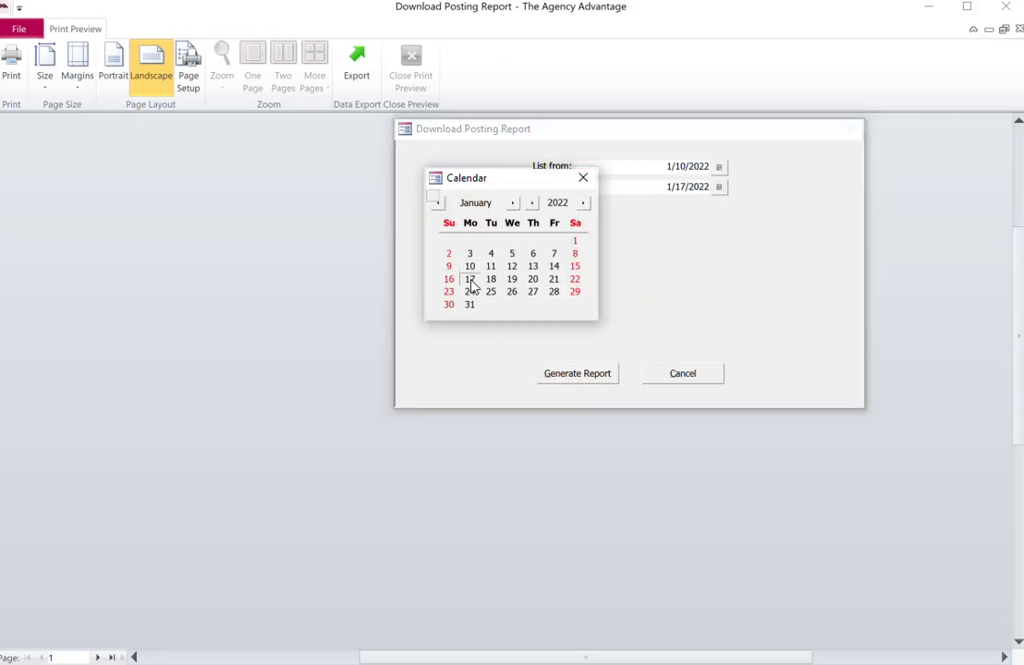
pyautogui.click(470, 280)
pyautogui.click(590, 379)
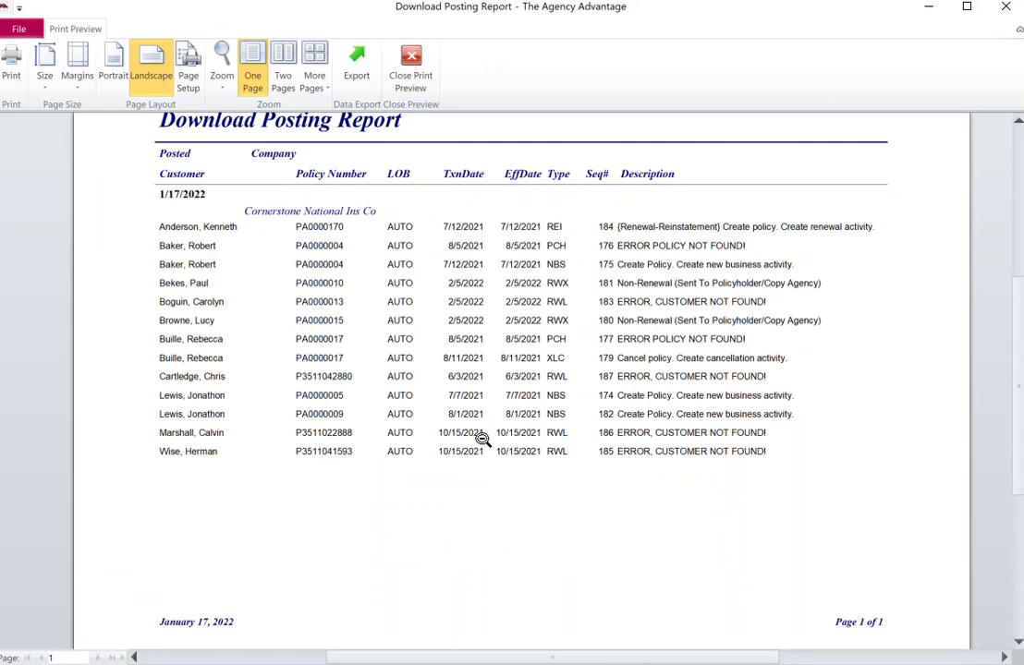
pyautogui.click(479, 438)
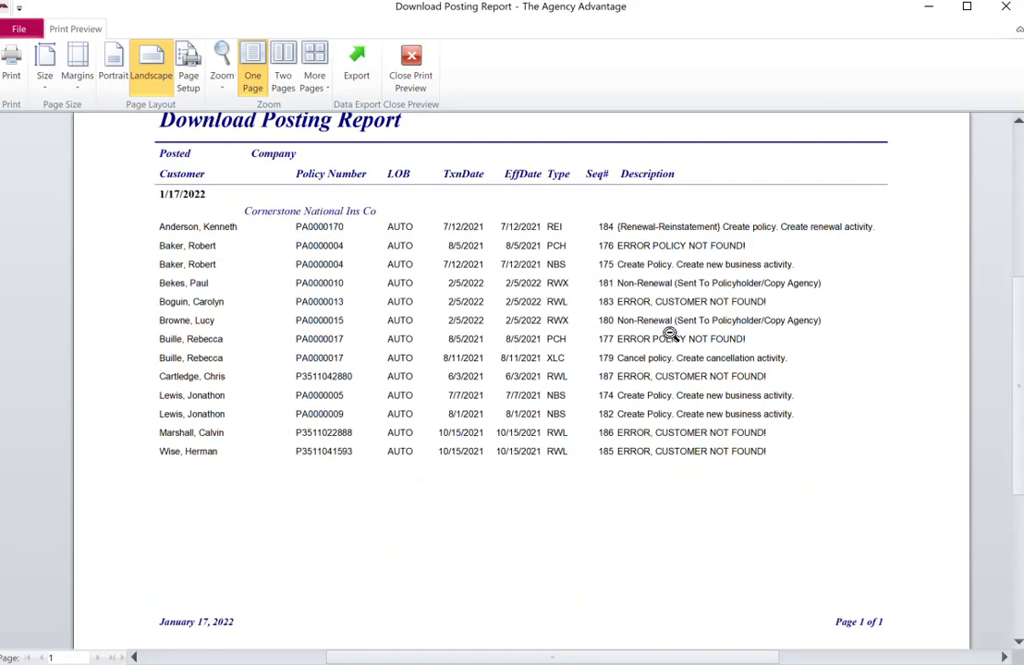
pyautogui.click(416, 60)
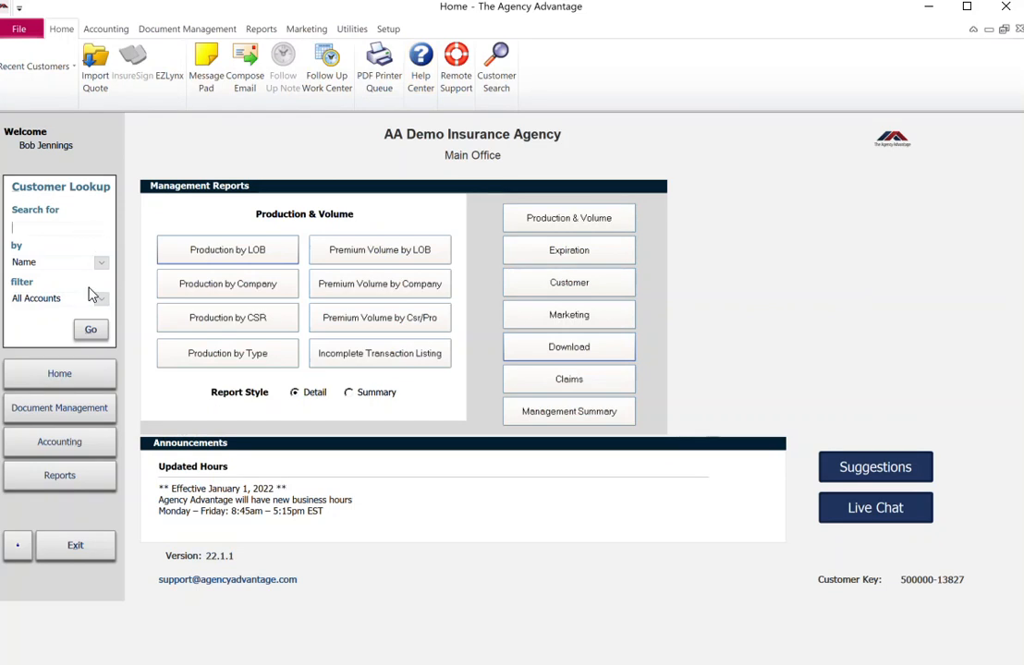
# Look up the posted customer by name from Home and open their folder
pyautogui.click(66, 369)
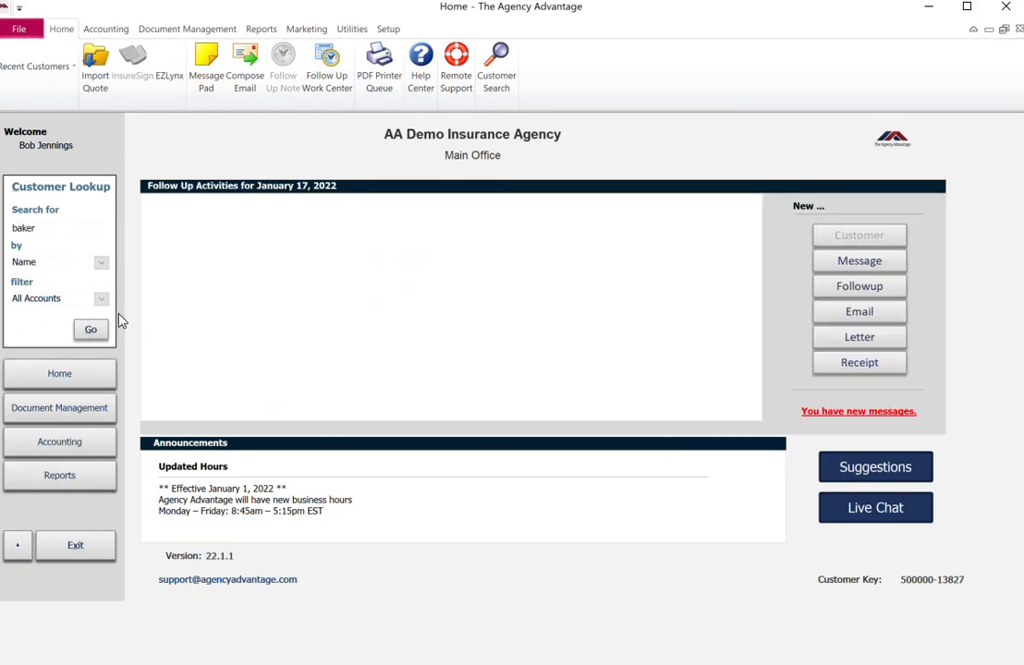
pyautogui.click(89, 329)
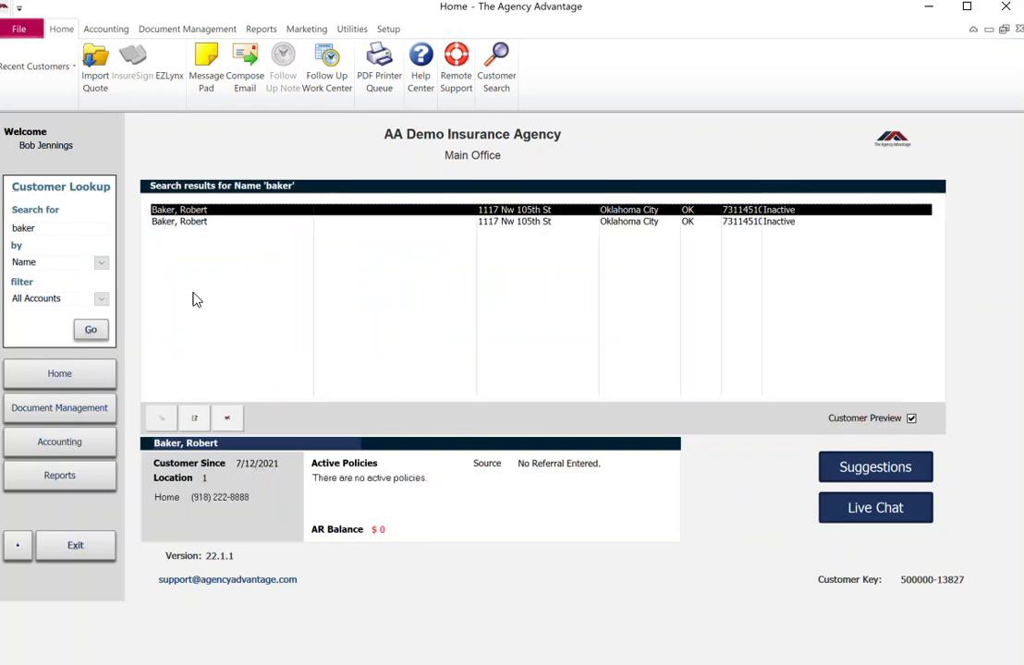
pyautogui.doubleClick(247, 212)
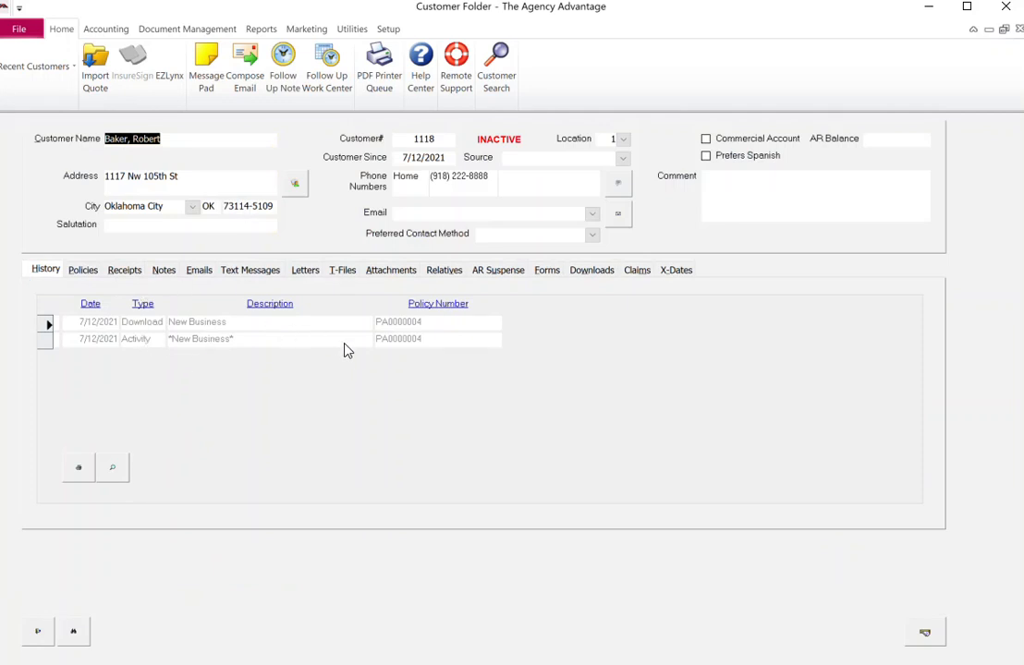
# Review the PA0000004 COR AUTO policy details from the Policies list, then close it
pyautogui.click(83, 277)
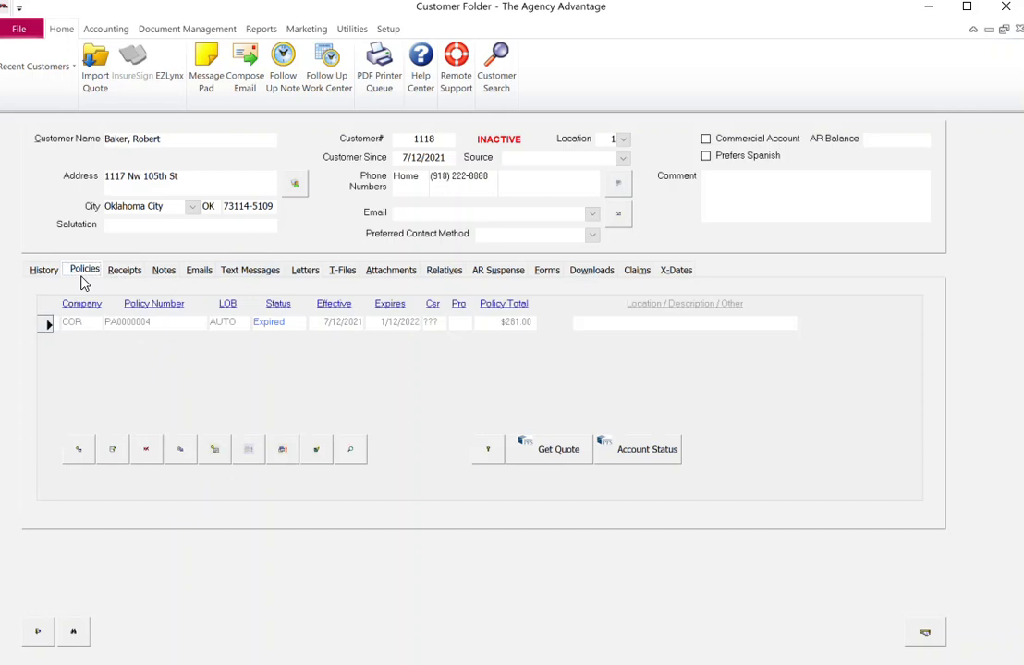
pyautogui.doubleClick(44, 323)
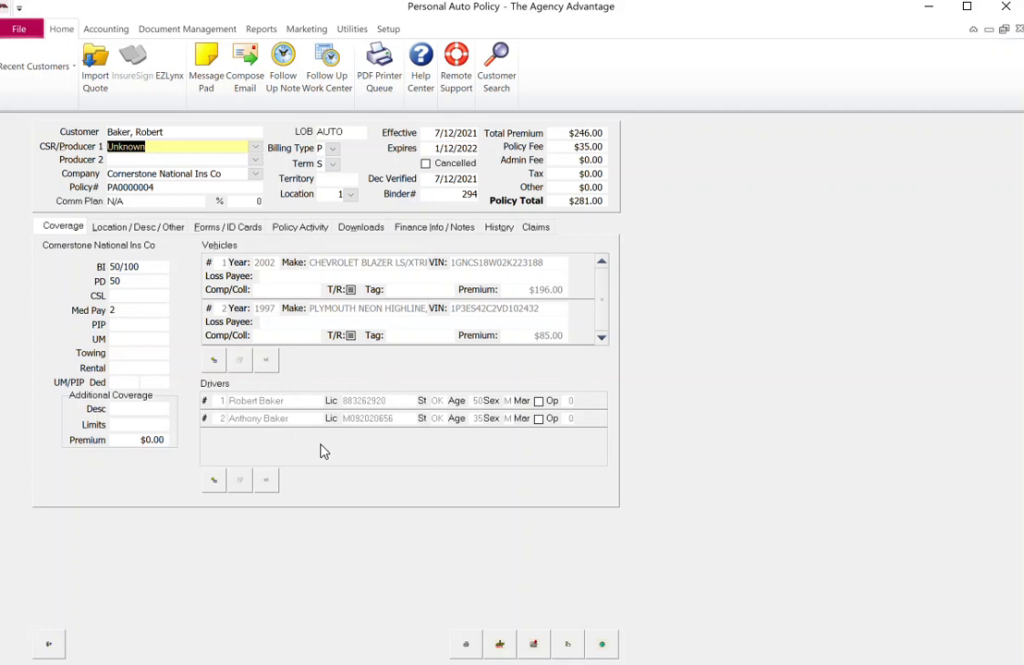
pyautogui.click(48, 650)
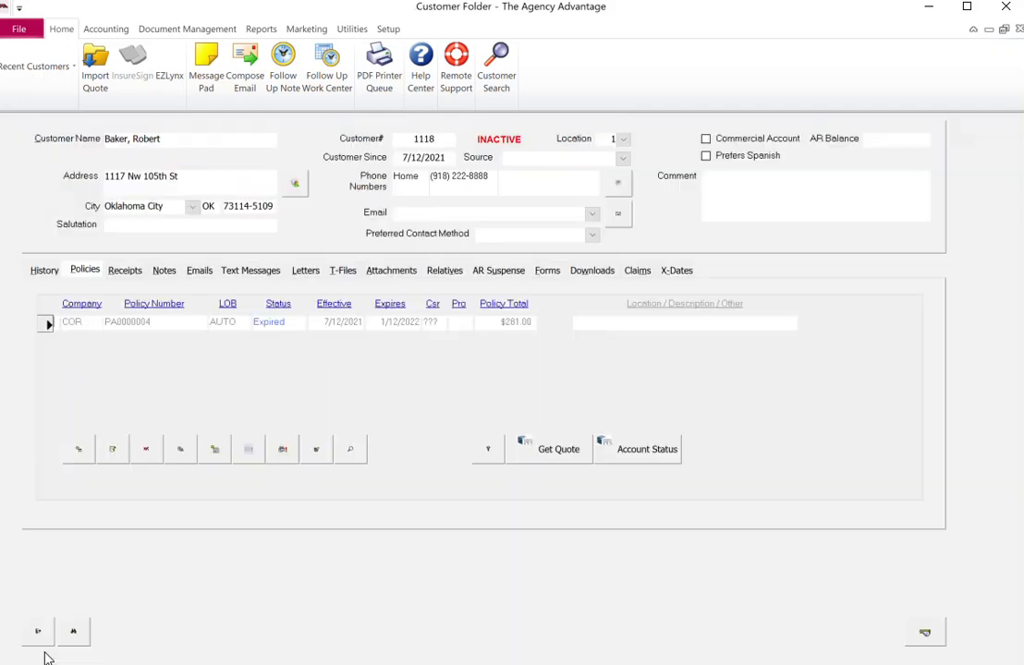